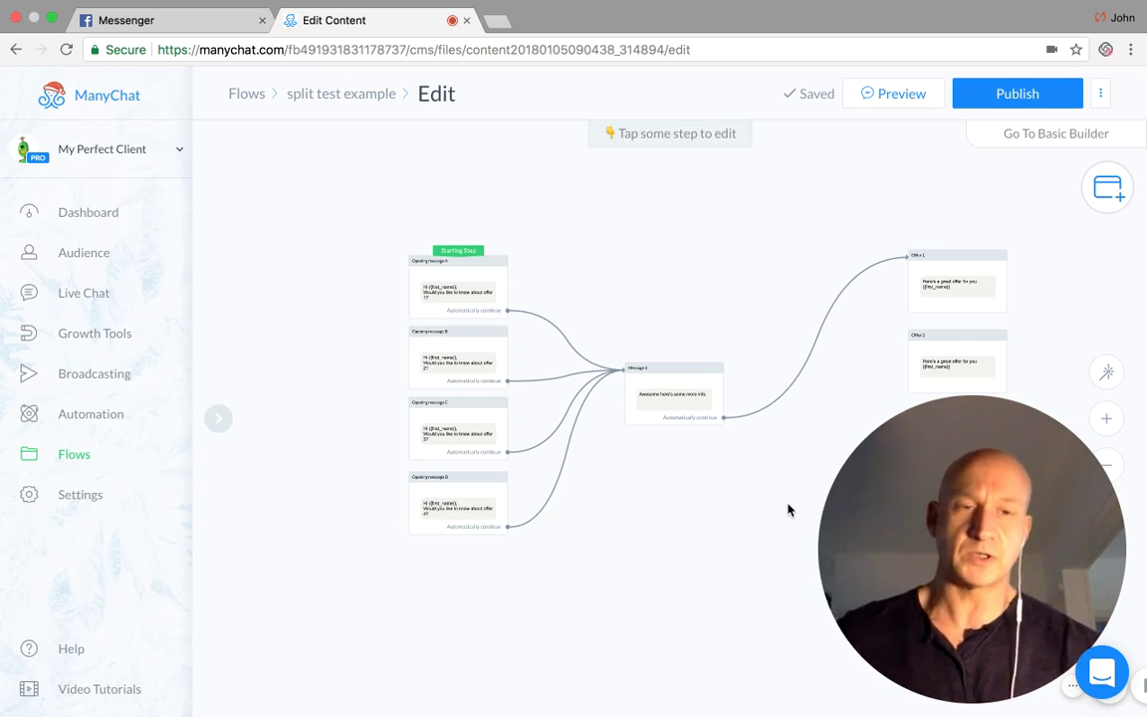
- Add an A/B Split step to the flow and give it extra variations C and D
{"action": "mouse_move", "coordinate": [1107, 404]}
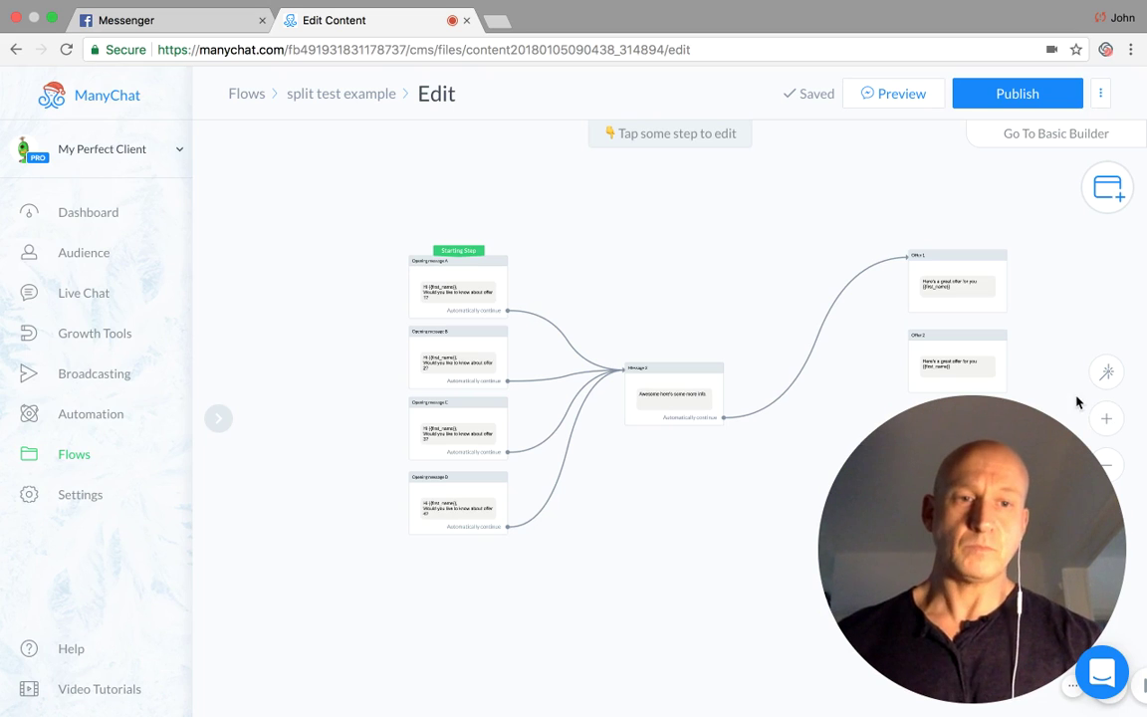
{"action": "left_click_drag", "start_coordinate": [612, 463], "coordinate": [678, 491]}
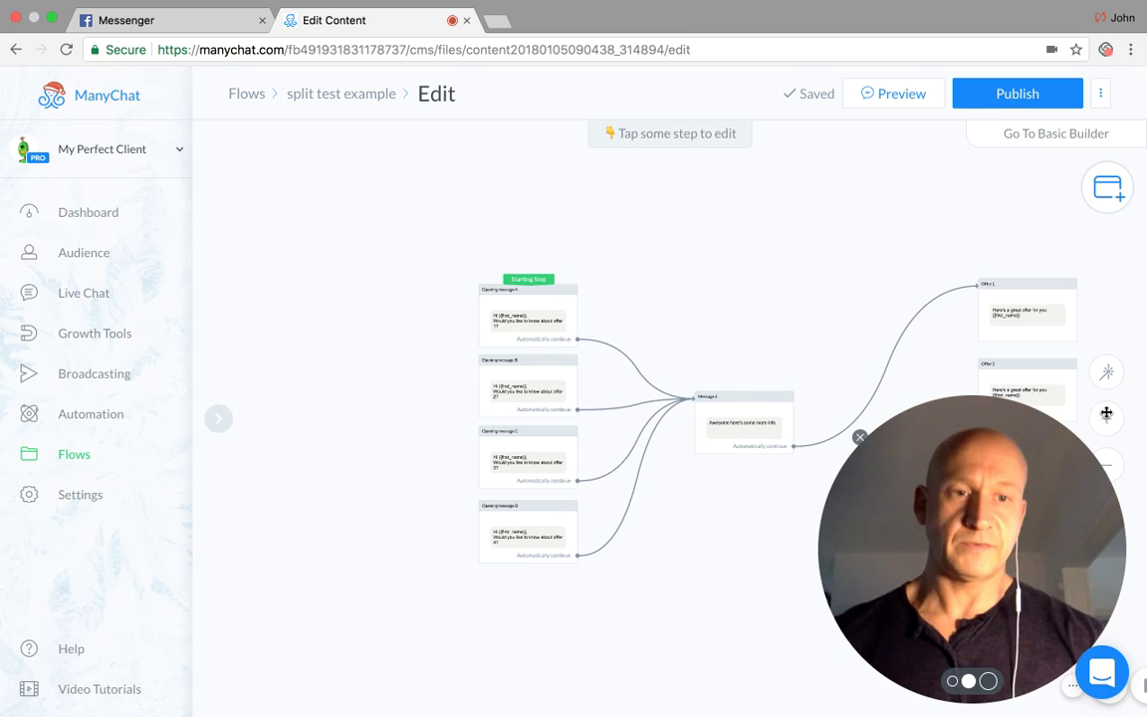
{"action": "mouse_move", "coordinate": [546, 307]}
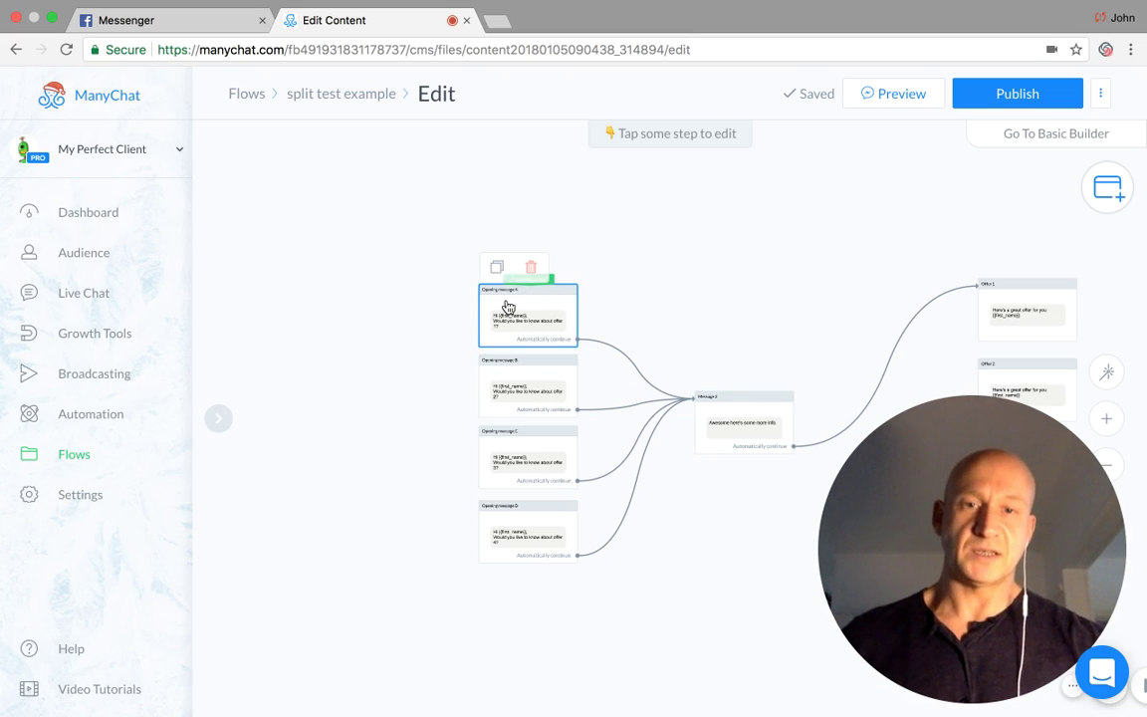
{"action": "mouse_move", "coordinate": [731, 423]}
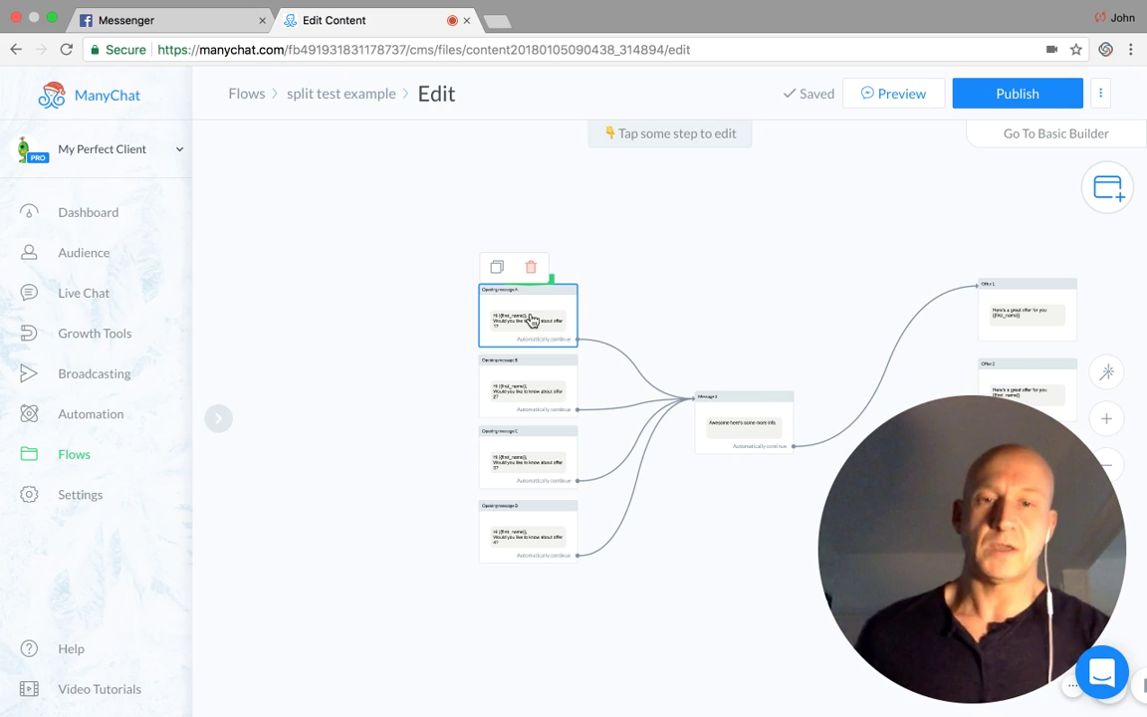
{"action": "mouse_move", "coordinate": [1016, 320]}
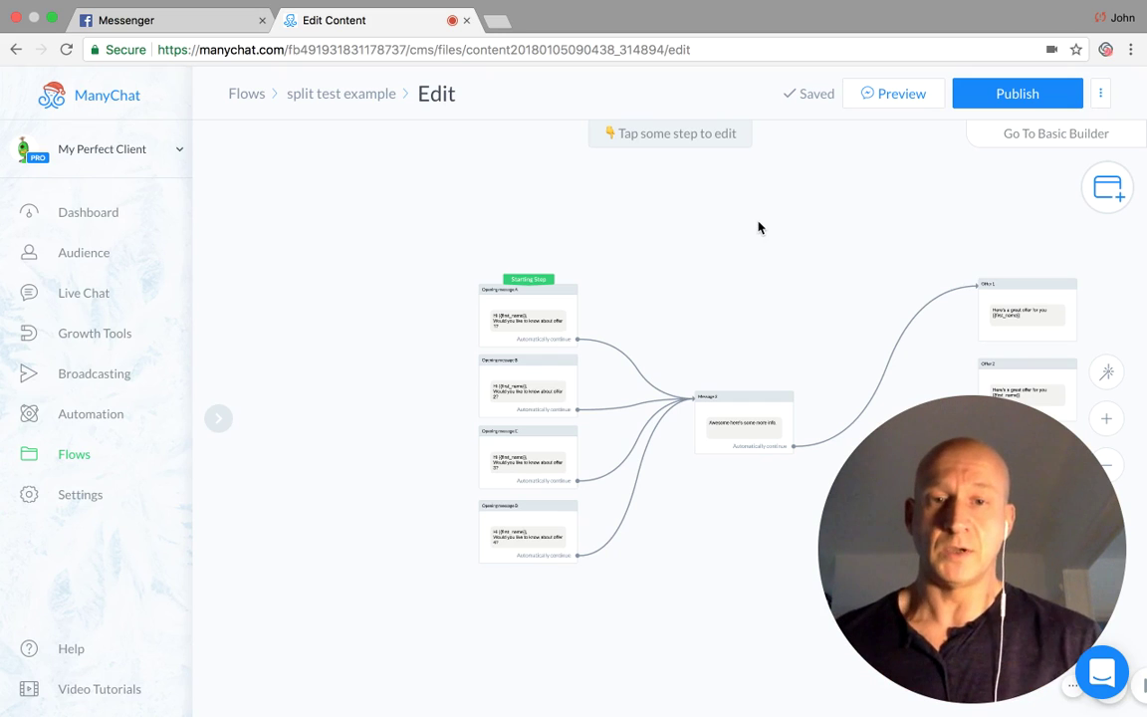
{"action": "left_click_drag", "start_coordinate": [528, 279], "coordinate": [517, 317]}
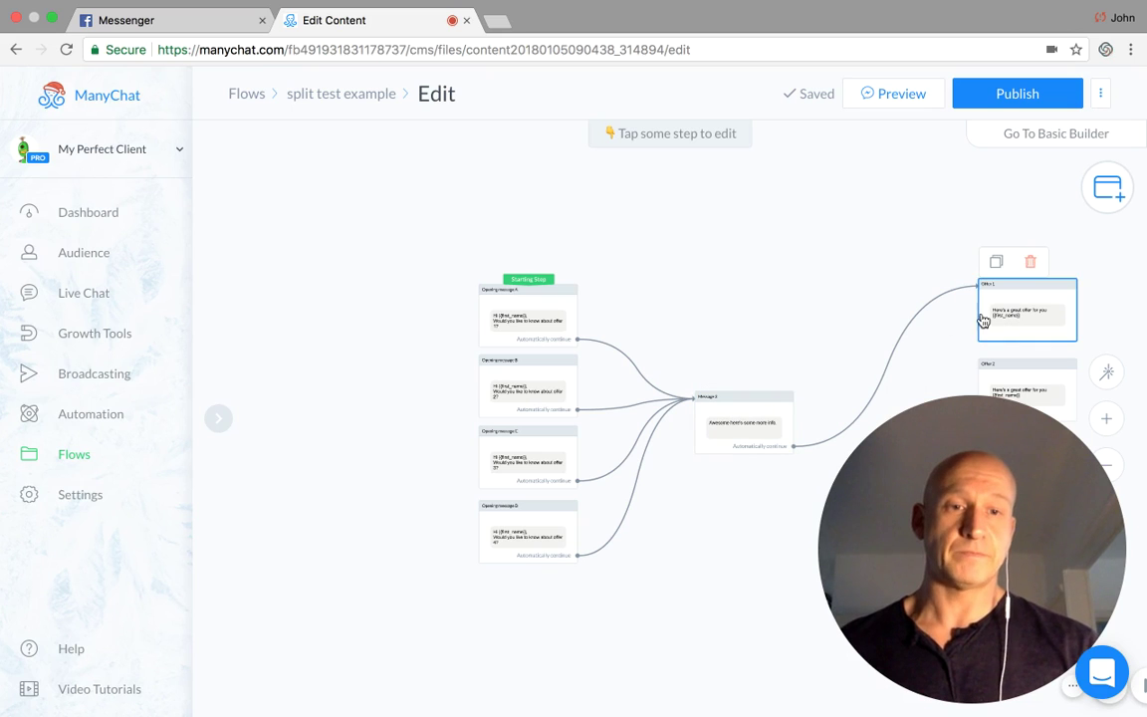
{"action": "left_click", "coordinate": [353, 399]}
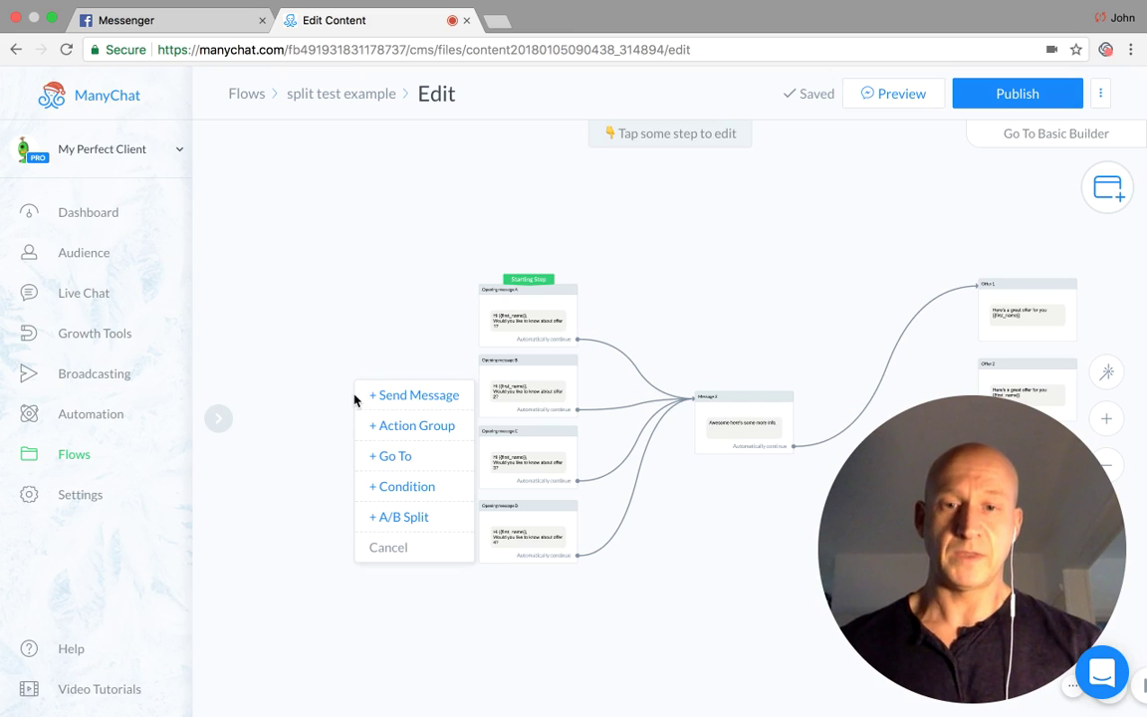
{"action": "left_click", "coordinate": [402, 518]}
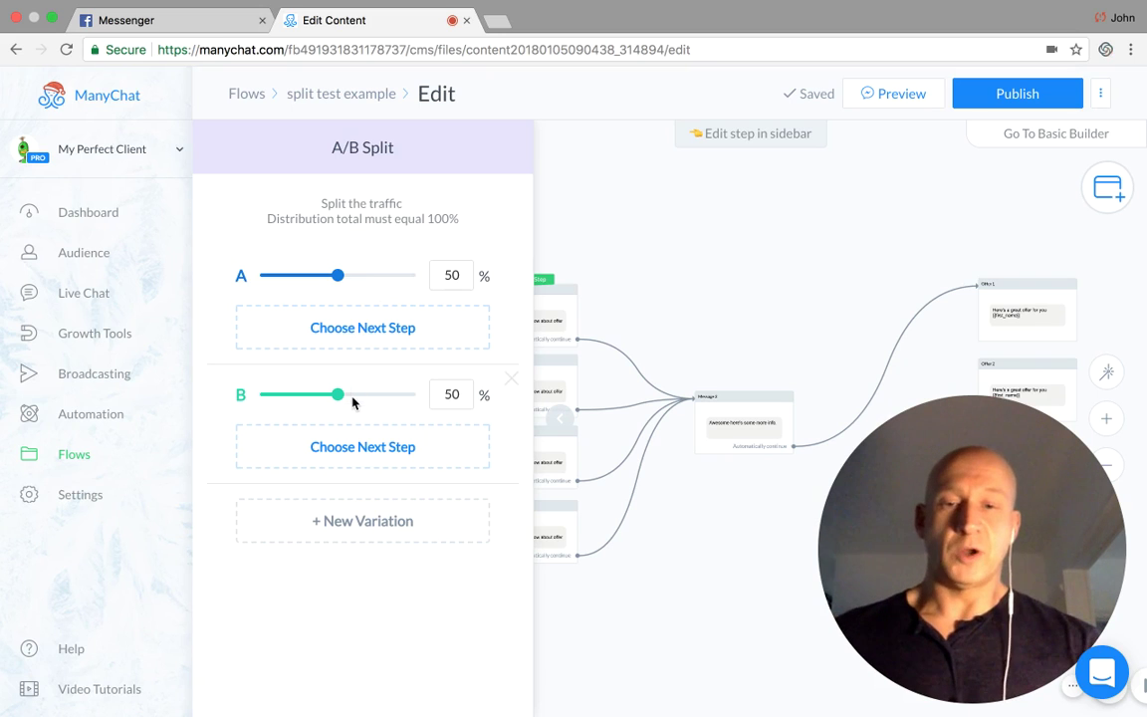
{"action": "left_click", "coordinate": [353, 519]}
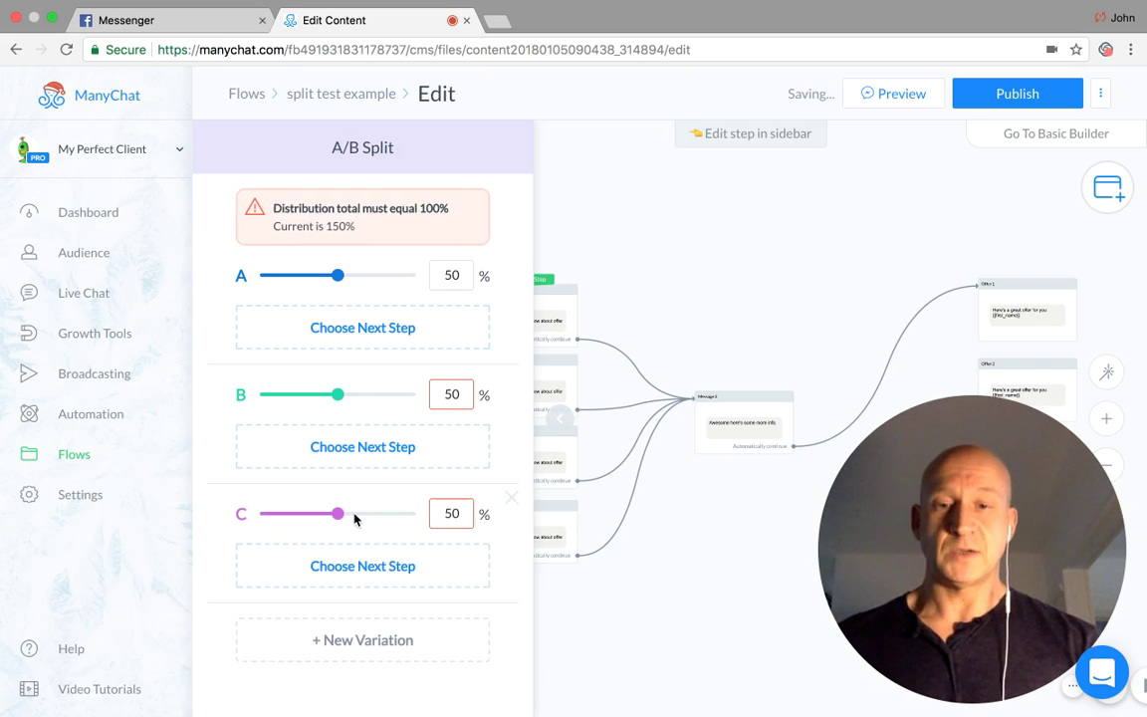
{"action": "left_click", "coordinate": [358, 645]}
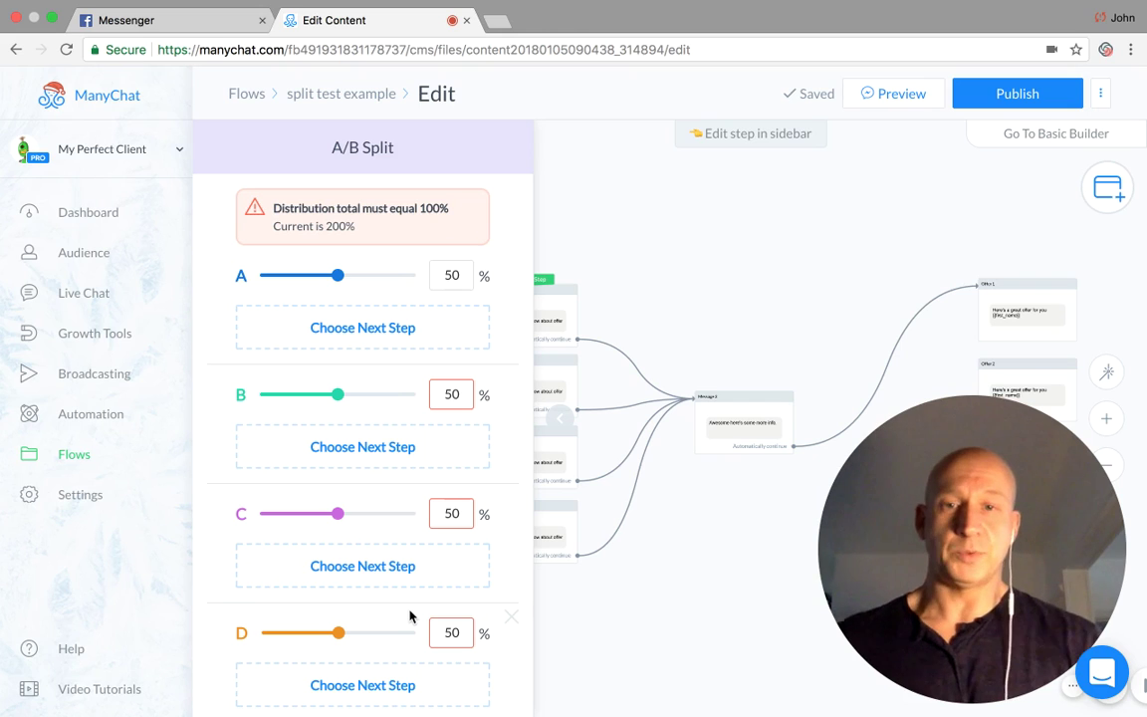
- Set variations A, B, C and D to 25% traffic each
{"action": "left_click", "coordinate": [457, 275]}
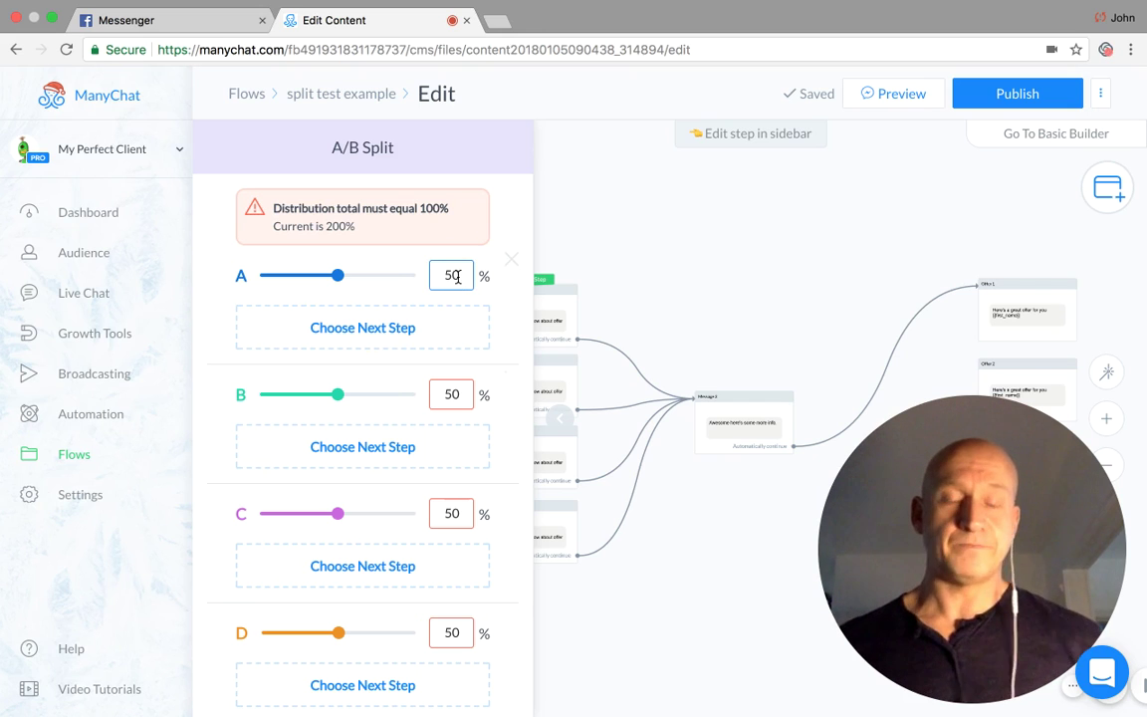
{"action": "key", "text": "BackSpace"}
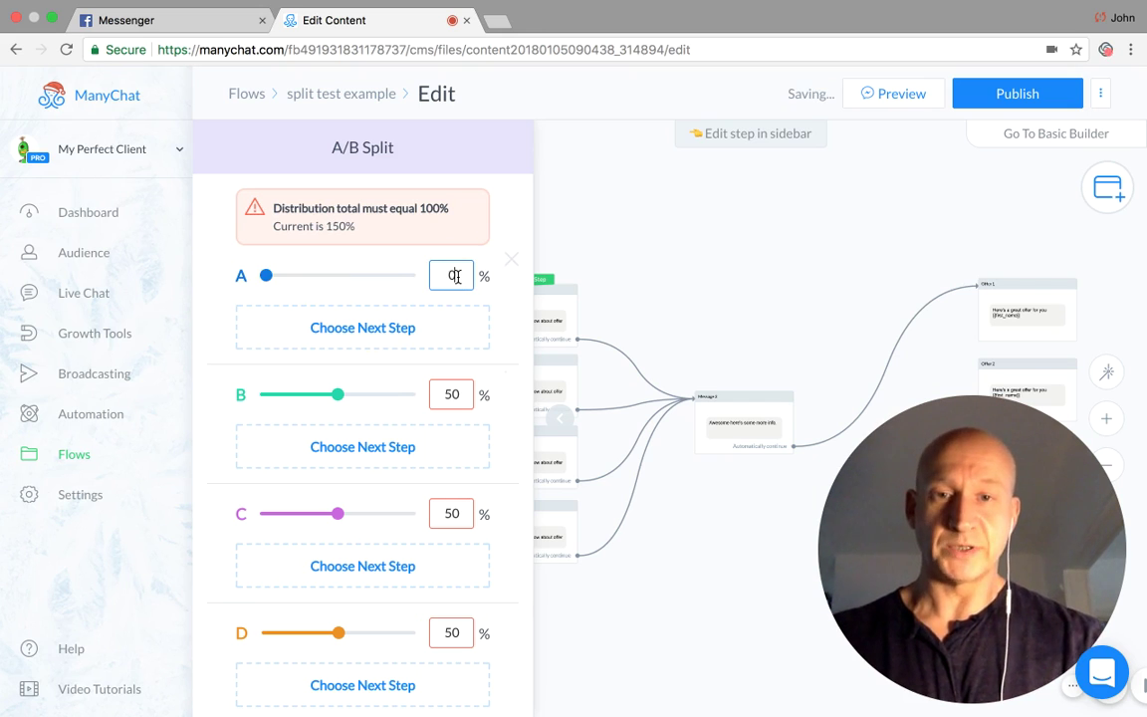
{"action": "type", "text": "25"}
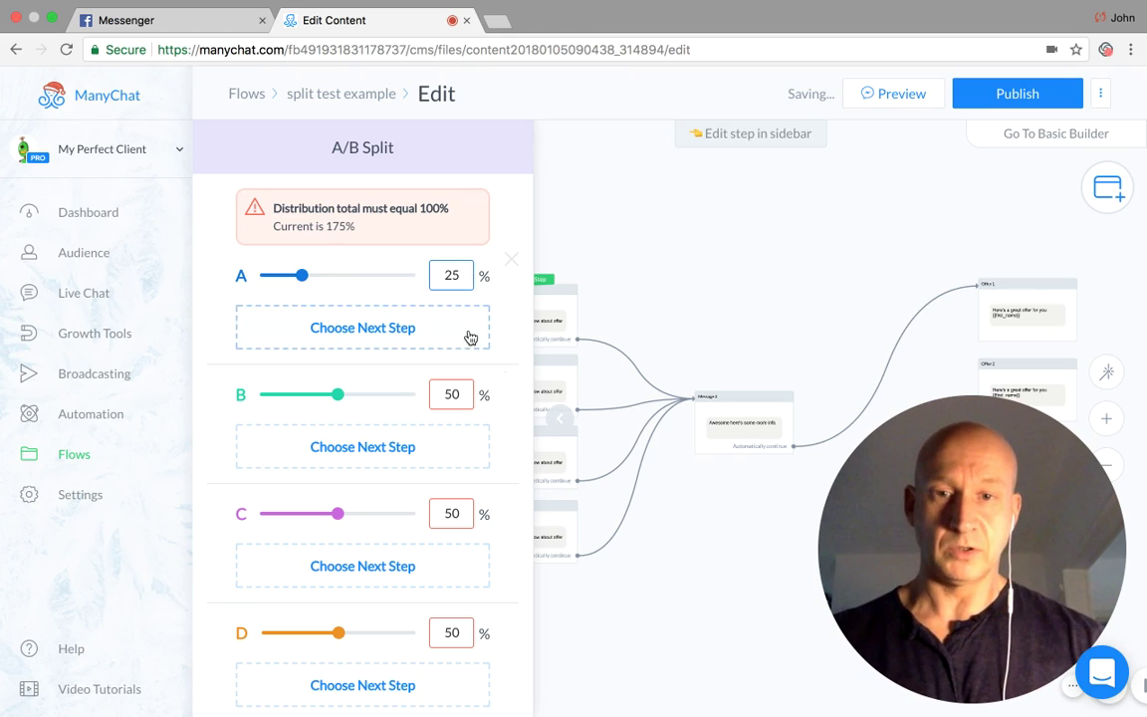
{"action": "left_click", "coordinate": [458, 390]}
{"action": "key", "text": "BackSpace"}
{"action": "key", "text": "BackSpace"}
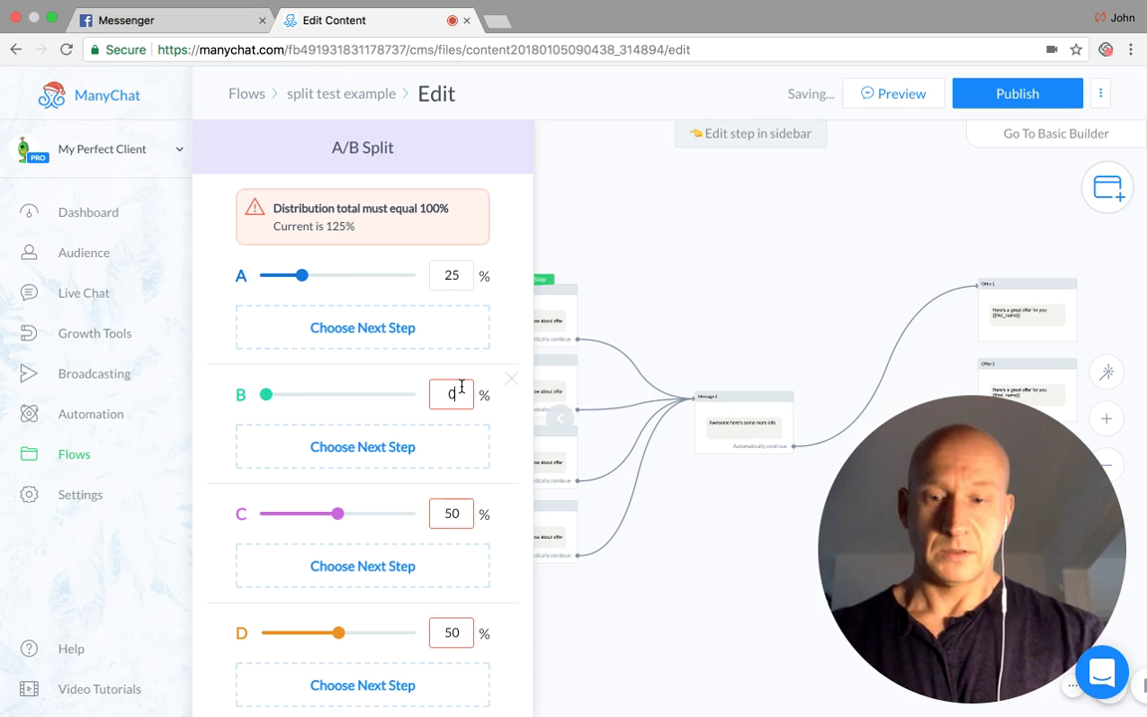
{"action": "type", "text": "25"}
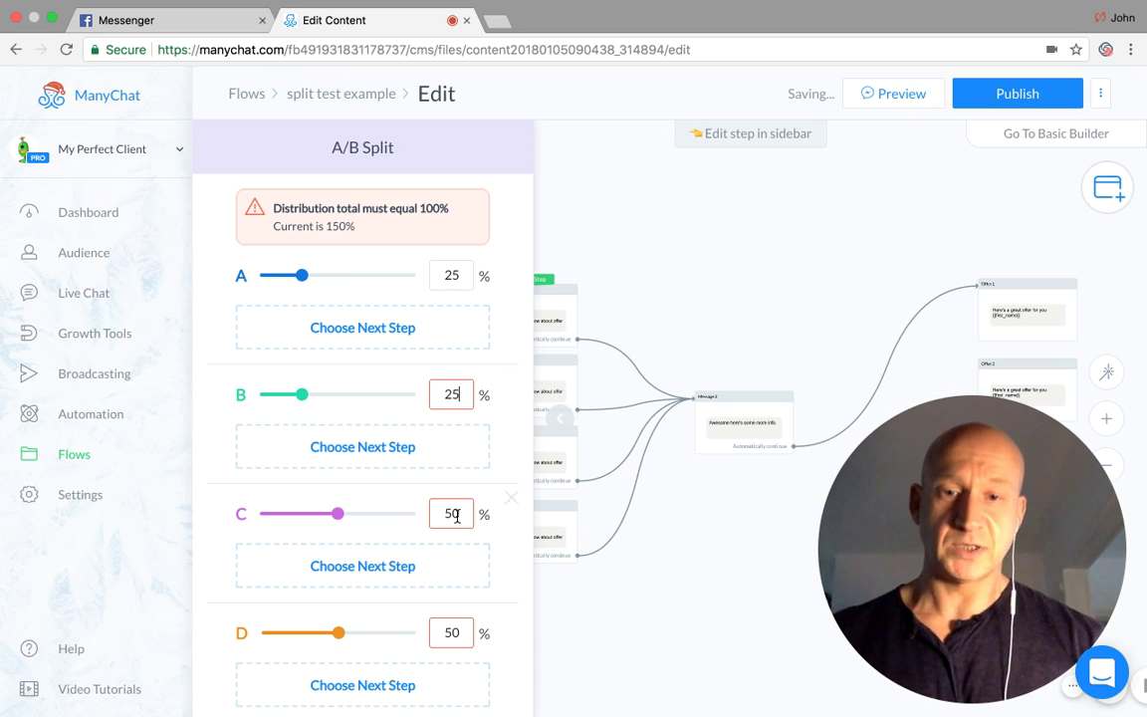
{"action": "left_click", "coordinate": [457, 514]}
{"action": "key", "text": "BackSpace"}
{"action": "key", "text": "BackSpace"}
{"action": "type", "text": "25"}
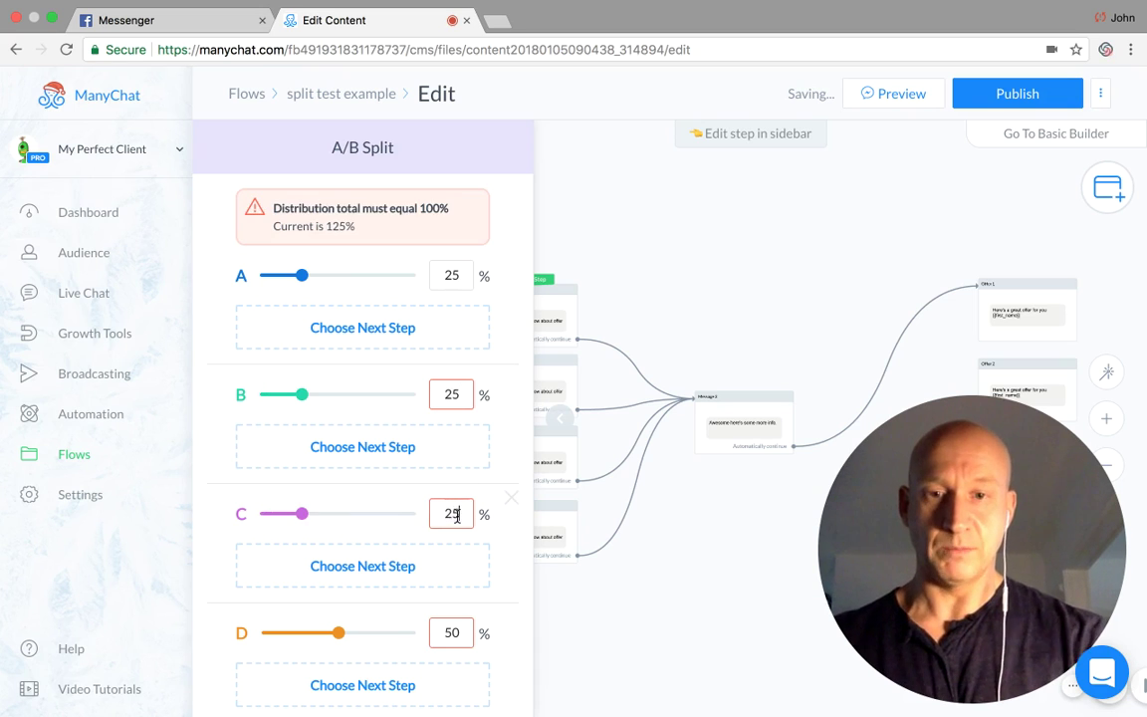
{"action": "left_click", "coordinate": [459, 633]}
{"action": "key", "text": "BackSpace"}
{"action": "key", "text": "BackSpace"}
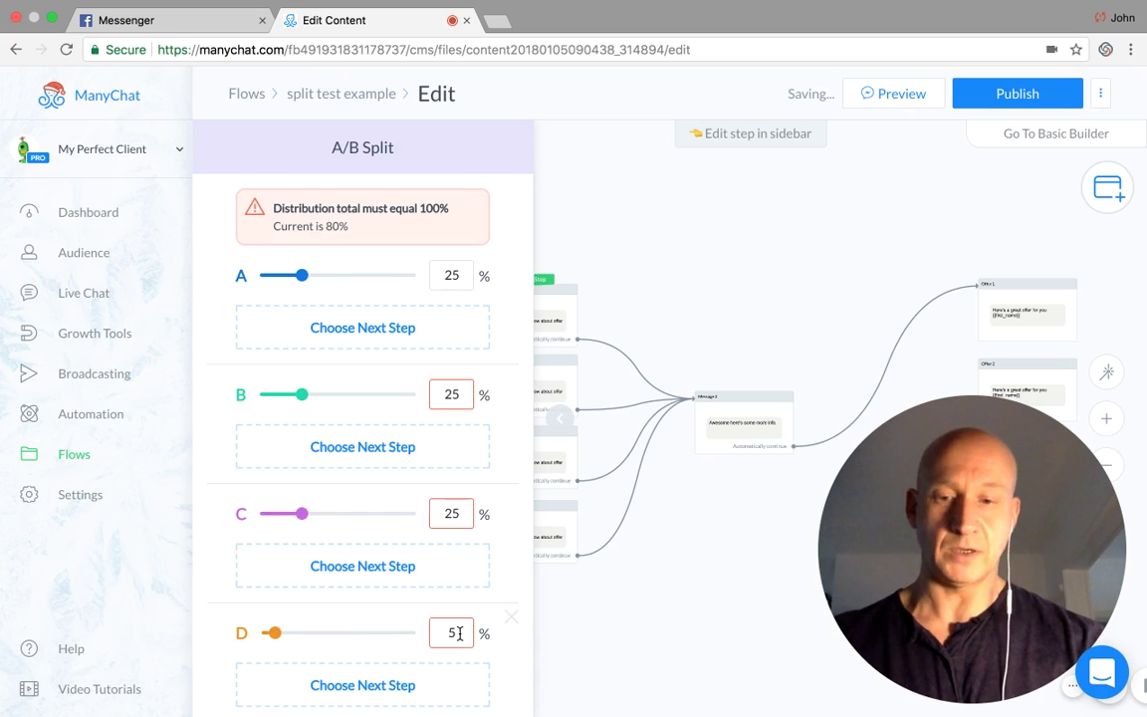
{"action": "type", "text": "25"}
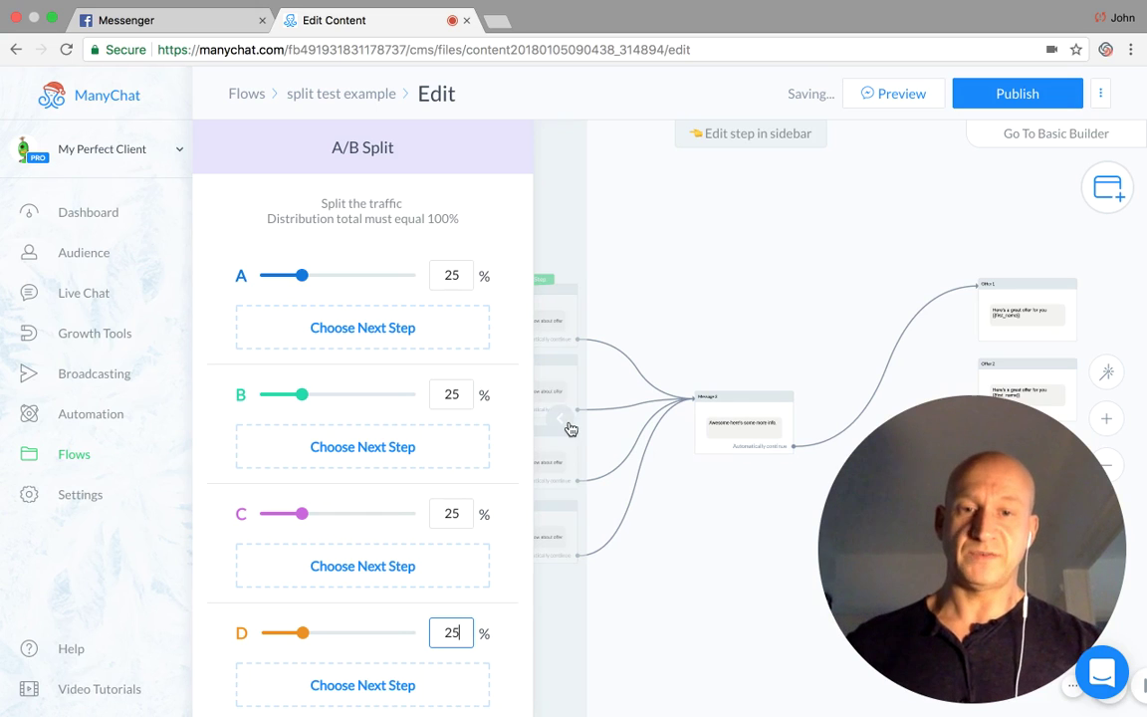
- Connect split branches A, B, C and D to Opening messages A, B, C and D
{"action": "left_click", "coordinate": [499, 405]}
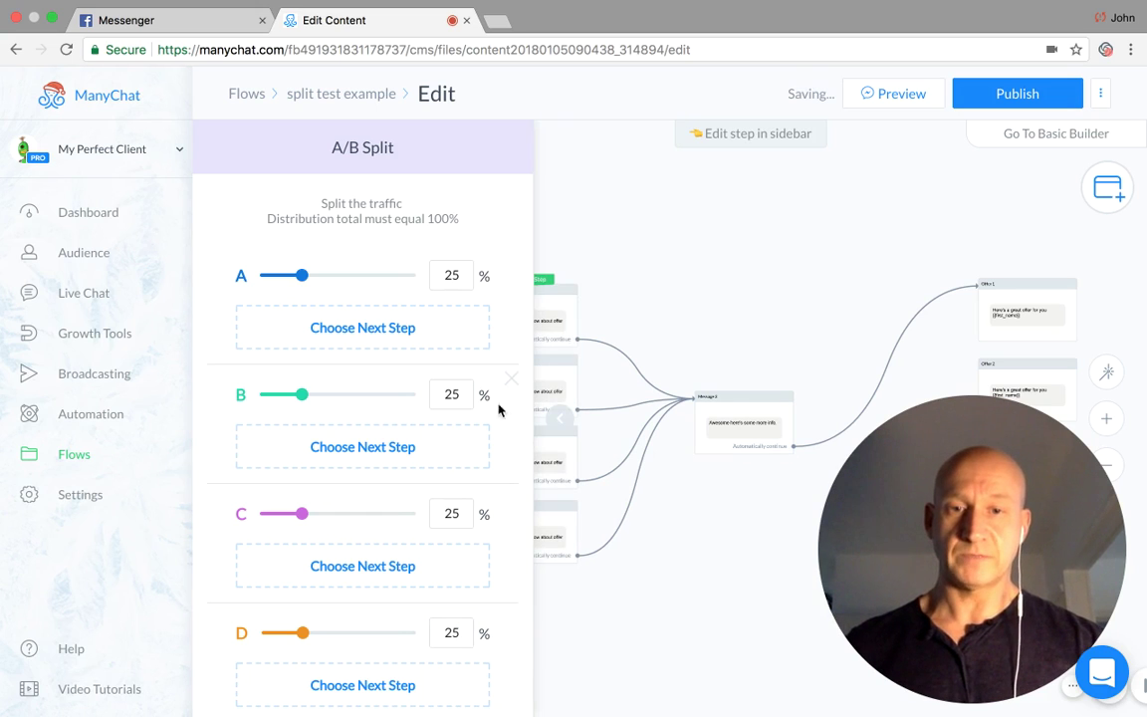
{"action": "left_click", "coordinate": [559, 427]}
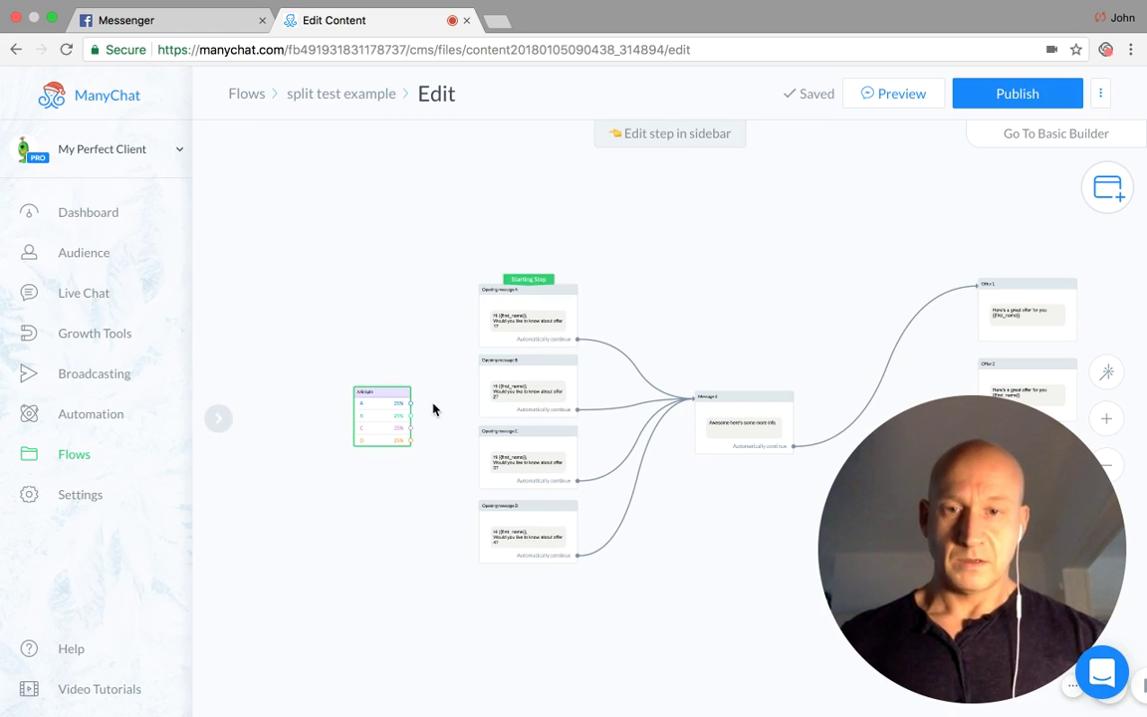
{"action": "left_click_drag", "start_coordinate": [414, 406], "coordinate": [486, 321]}
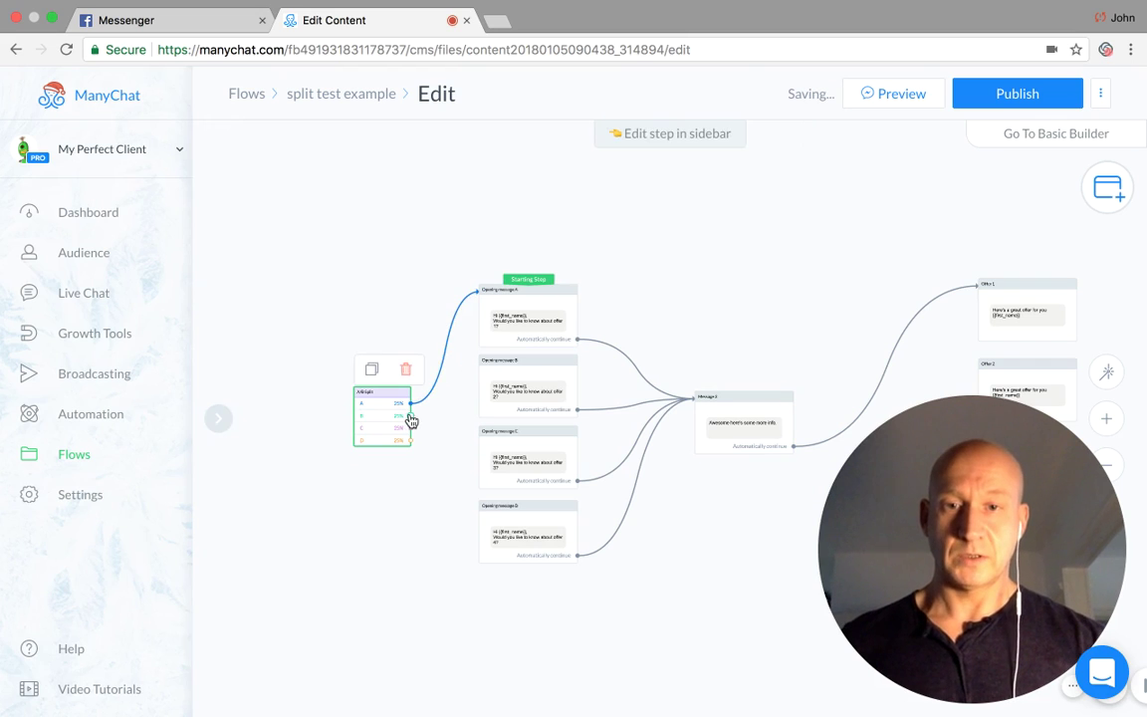
{"action": "left_click_drag", "start_coordinate": [409, 416], "coordinate": [495, 398]}
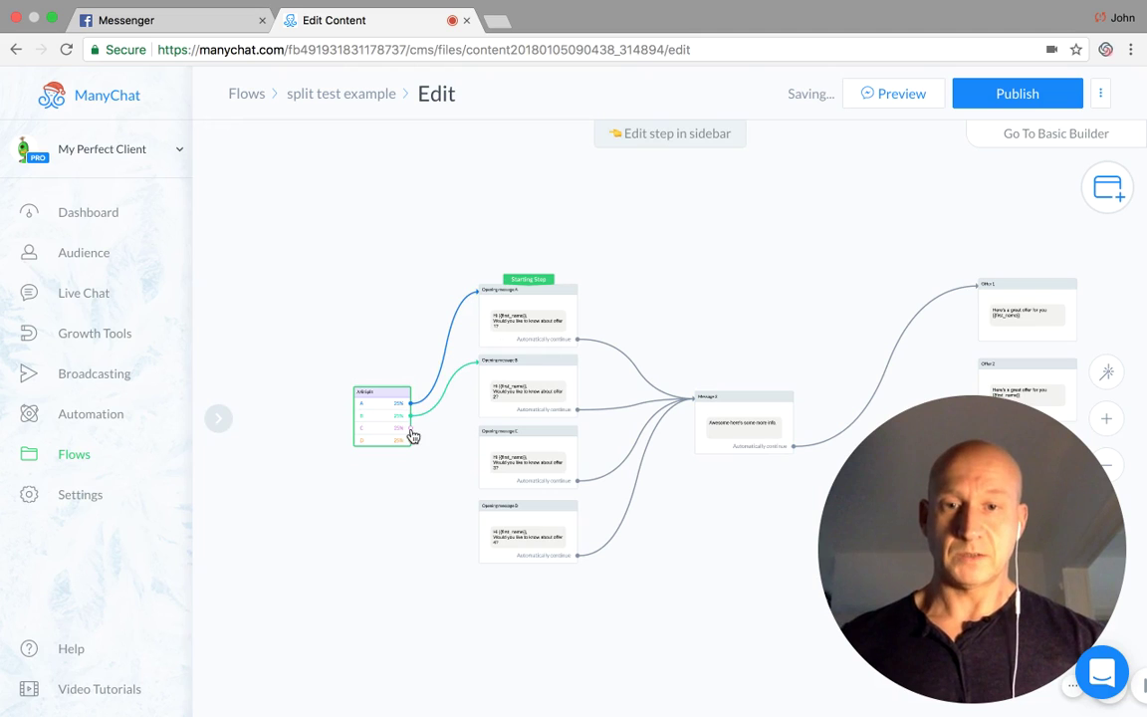
{"action": "left_click_drag", "start_coordinate": [410, 430], "coordinate": [485, 456]}
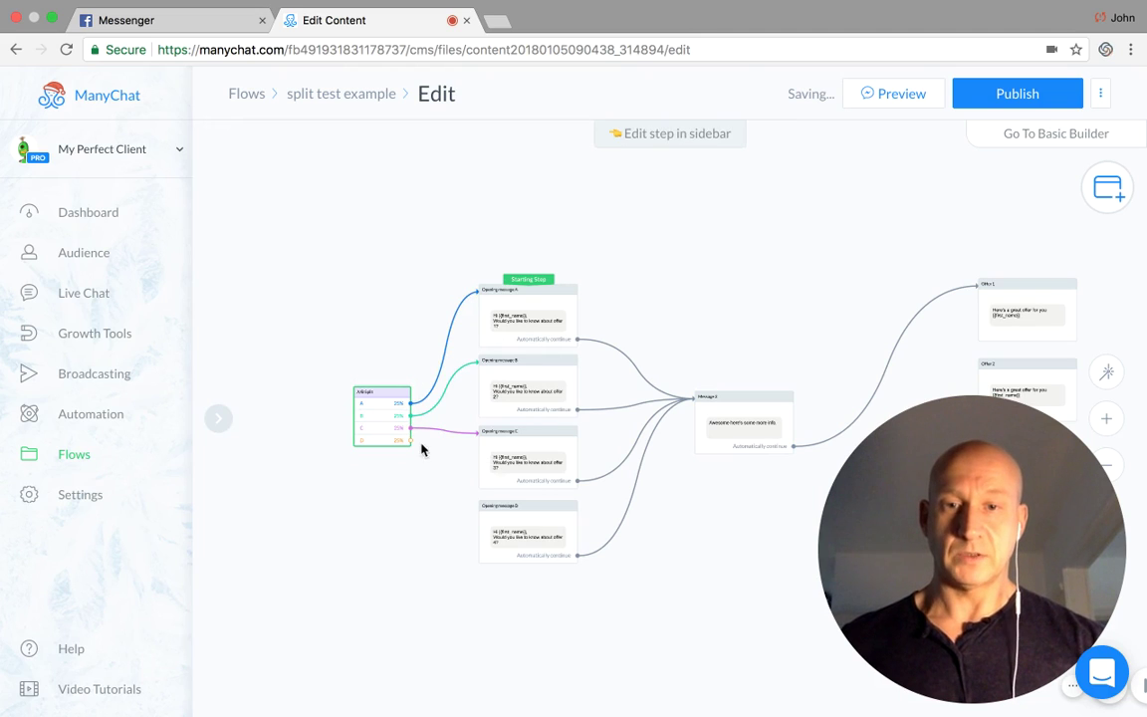
{"action": "left_click_drag", "start_coordinate": [409, 441], "coordinate": [491, 538]}
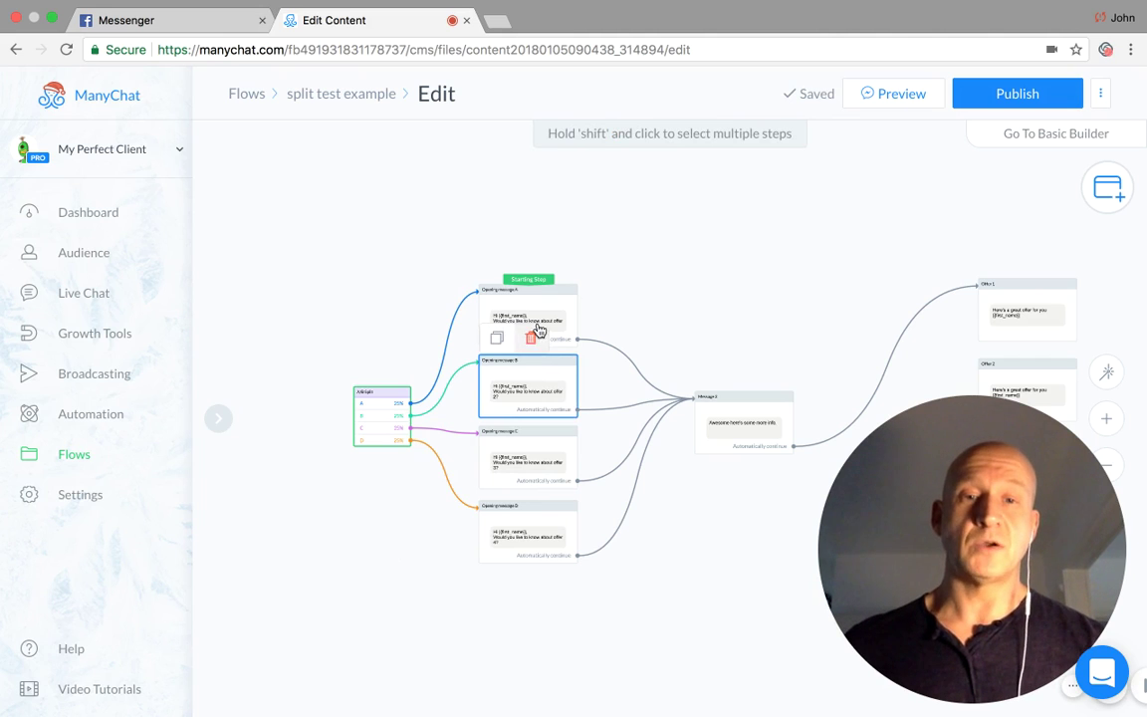
{"action": "mouse_move", "coordinate": [558, 308]}
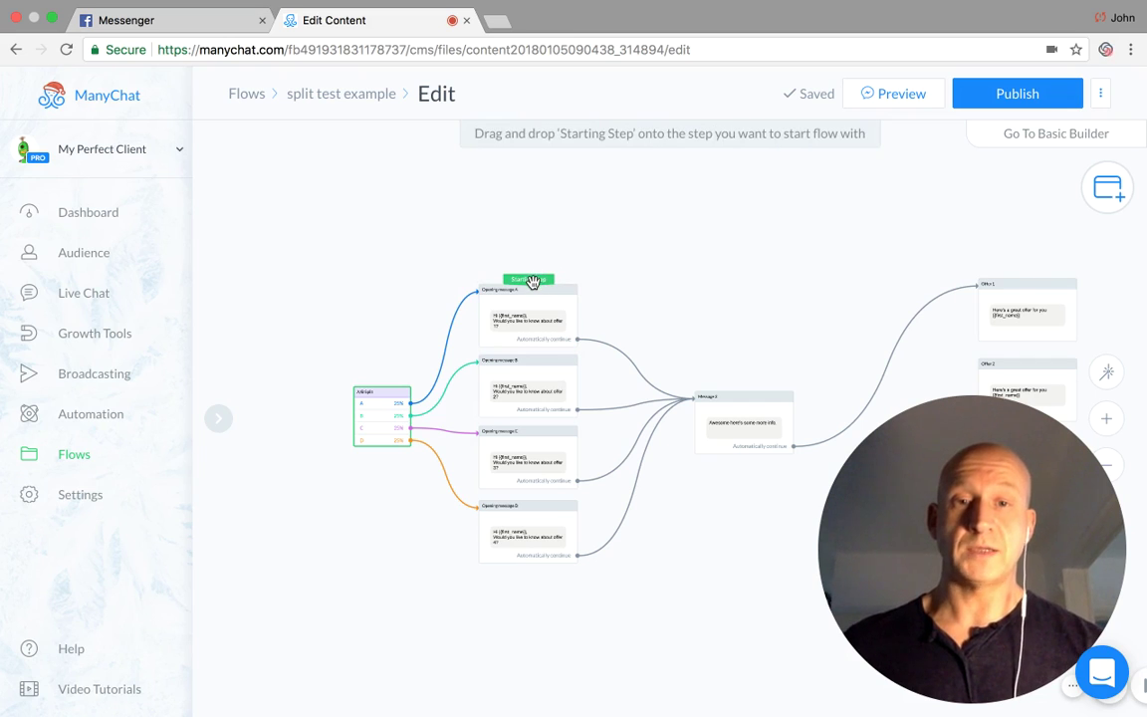
- Move the Starting Step tag from Opening message A onto the A/B Split node
{"action": "left_click_drag", "start_coordinate": [521, 279], "coordinate": [385, 397]}
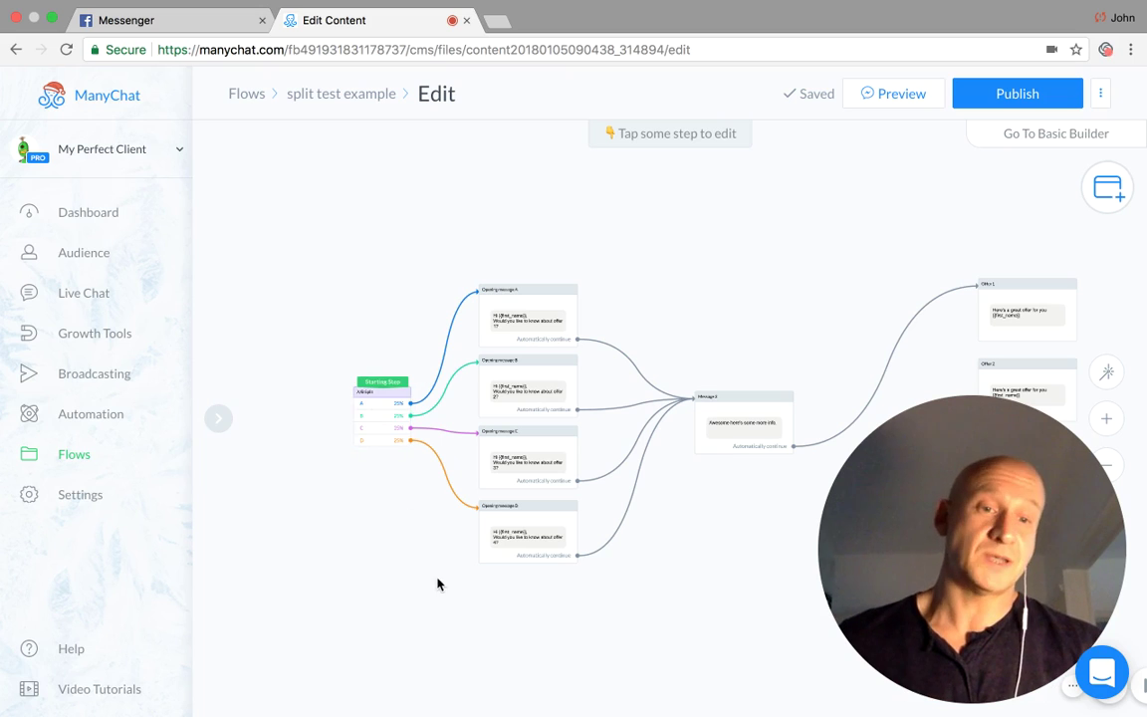
- Delete the message's link to Offer 1 and drag out a new next step from it
{"action": "mouse_move", "coordinate": [565, 324]}
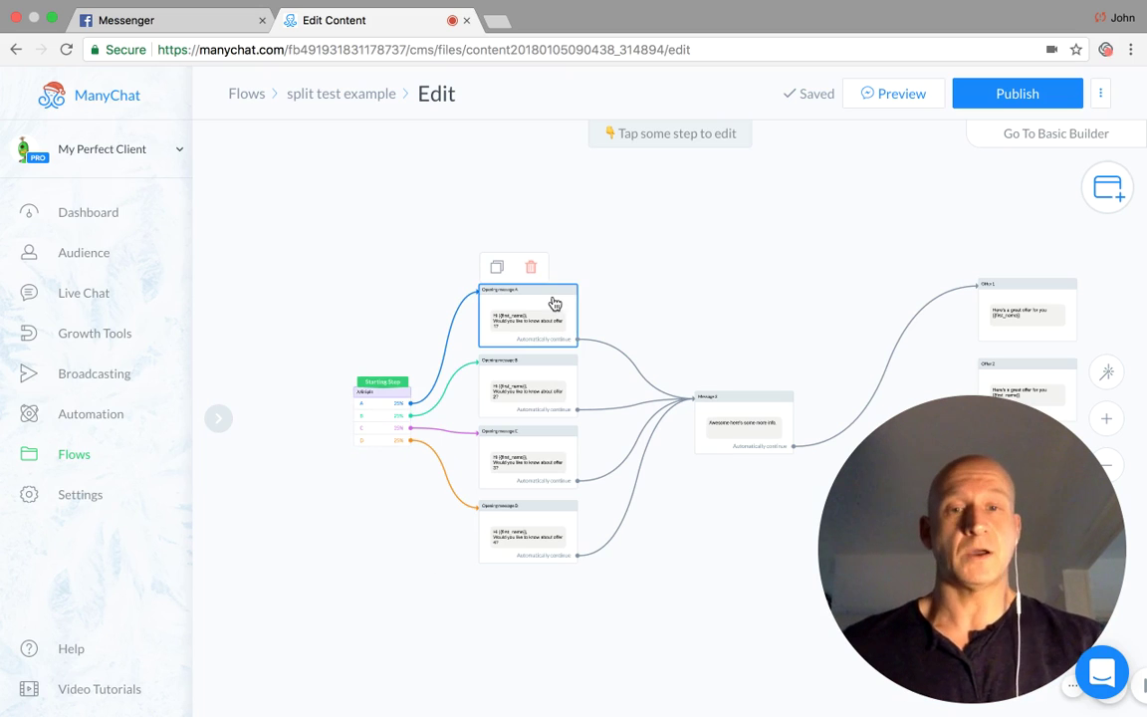
{"action": "mouse_move", "coordinate": [545, 443]}
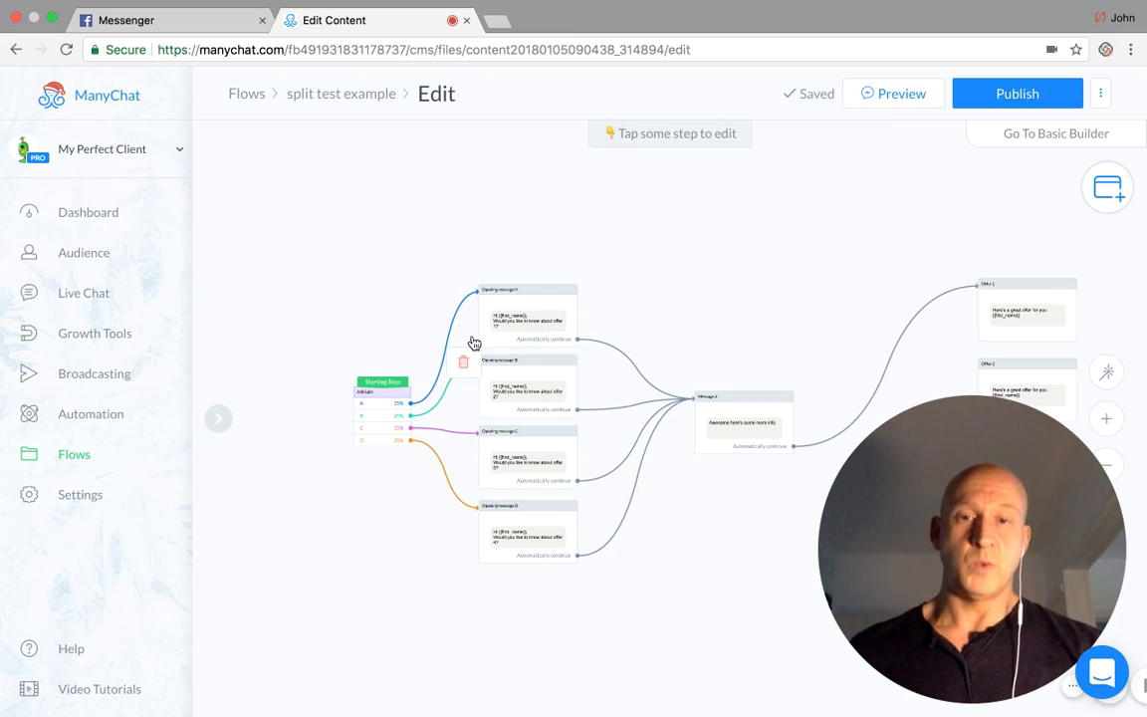
{"action": "mouse_move", "coordinate": [384, 383]}
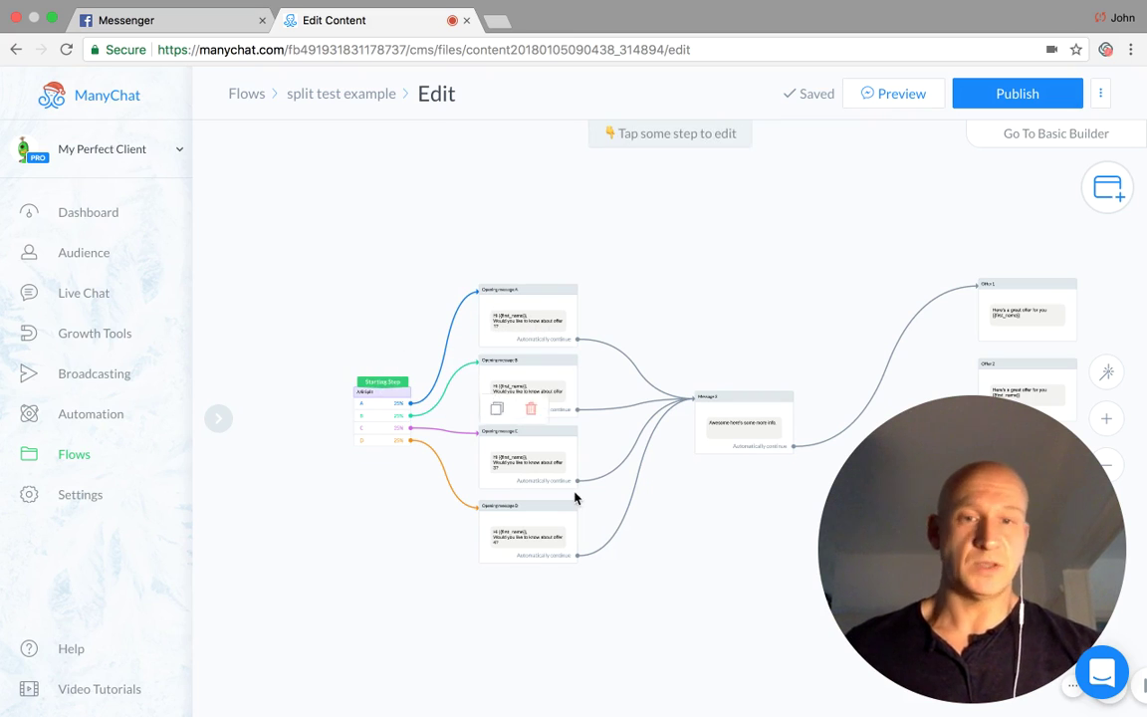
{"action": "left_click_drag", "start_coordinate": [721, 553], "coordinate": [496, 513]}
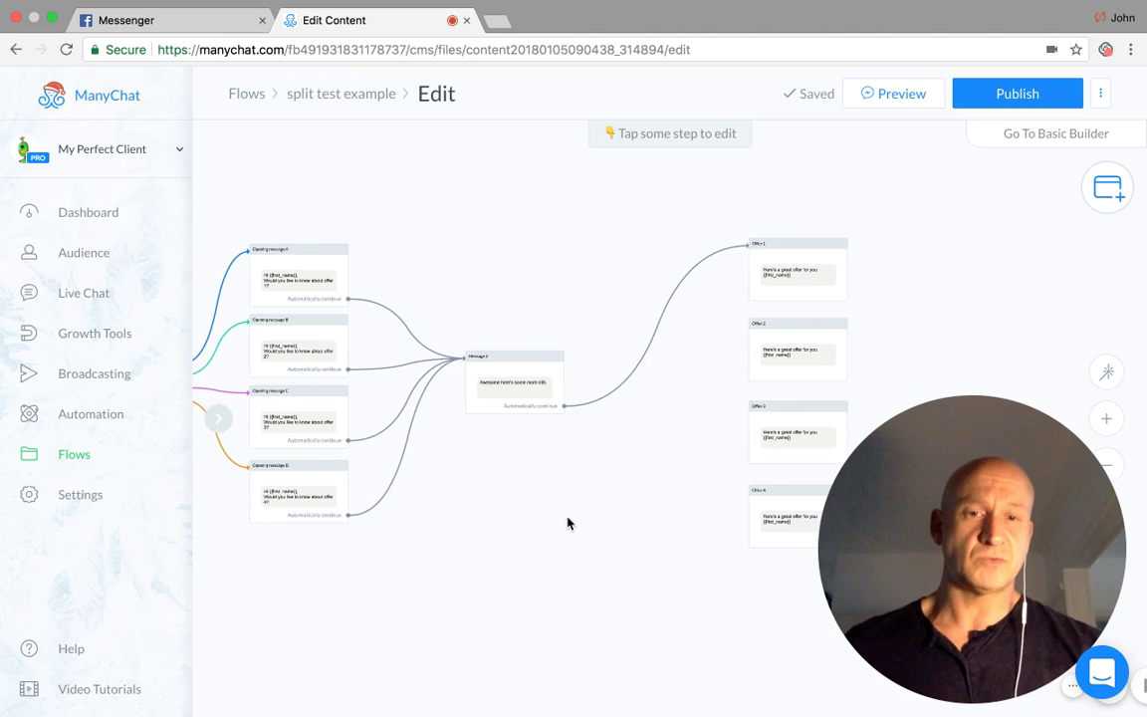
{"action": "left_click_drag", "start_coordinate": [569, 522], "coordinate": [499, 523]}
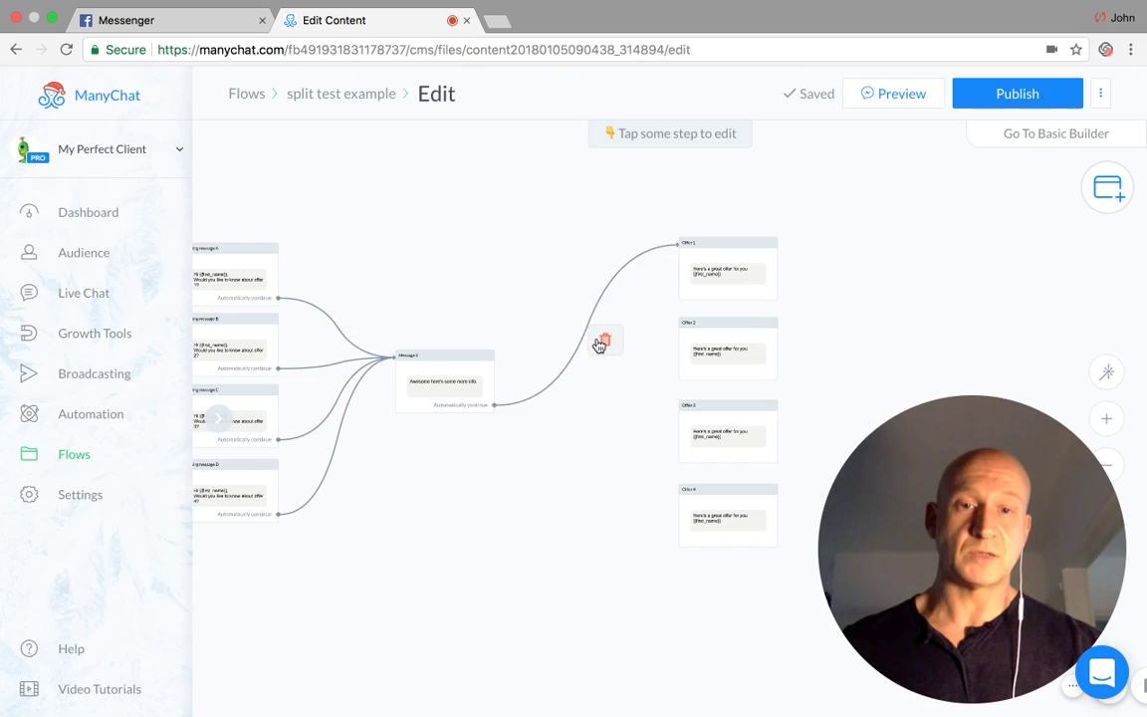
{"action": "left_click", "coordinate": [597, 337]}
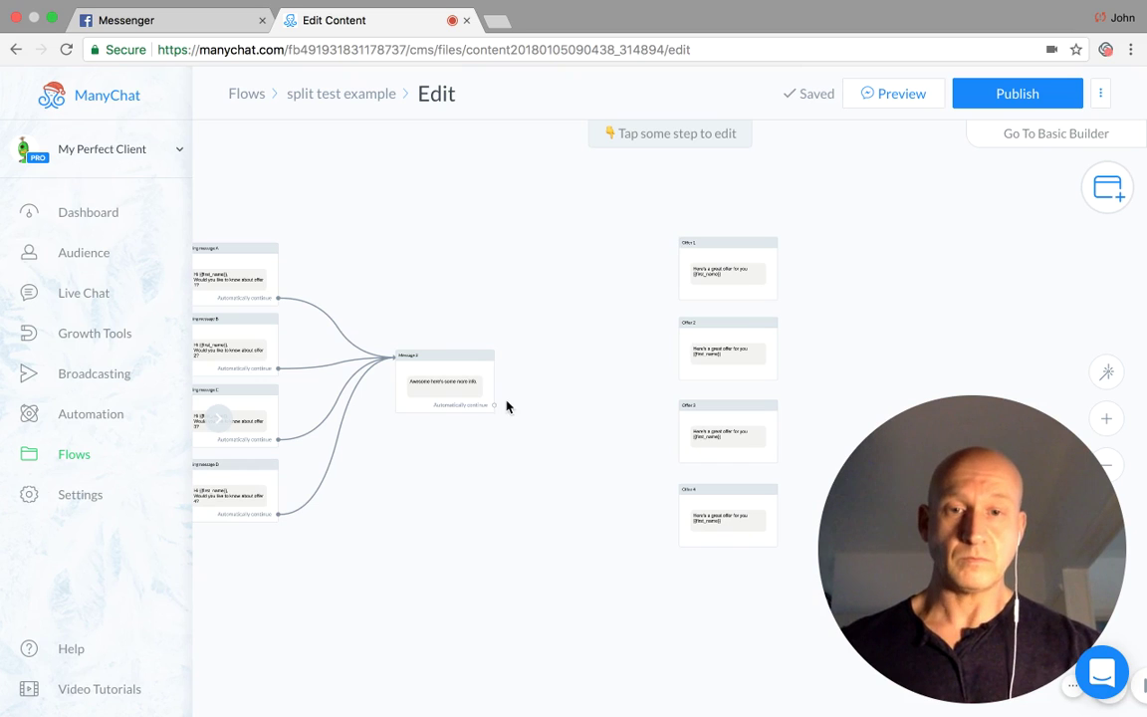
{"action": "left_click_drag", "start_coordinate": [498, 406], "coordinate": [542, 370]}
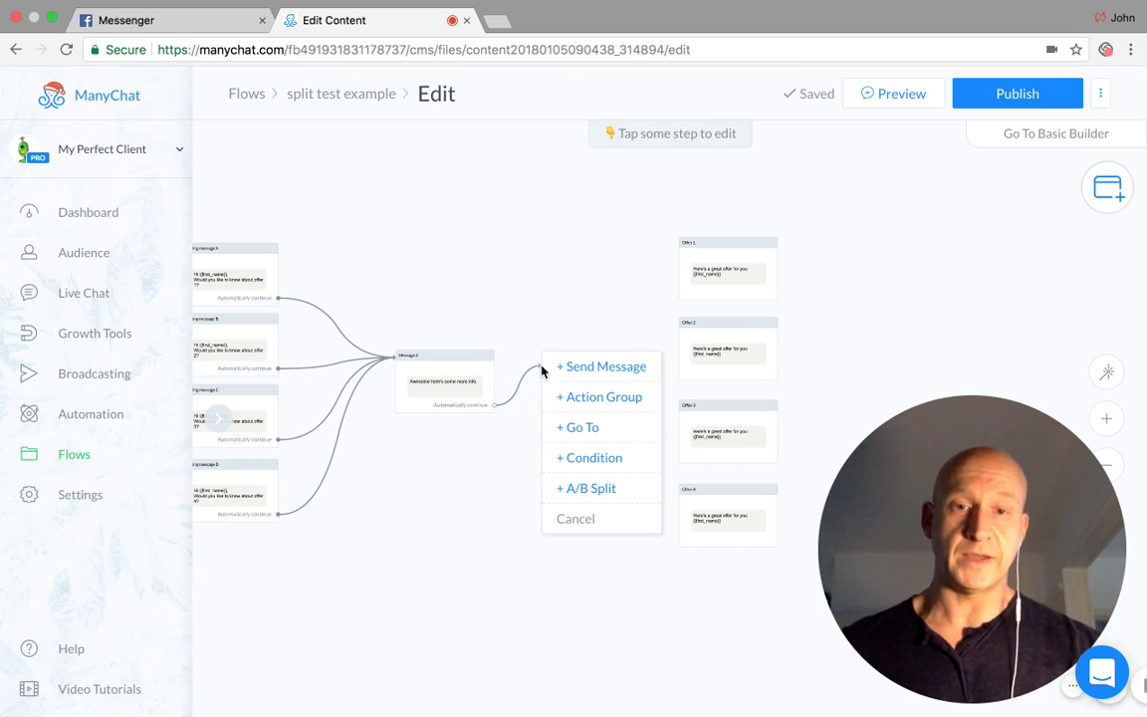
- Add an A/B Split after the message with extra variations C and D
{"action": "left_click", "coordinate": [594, 488]}
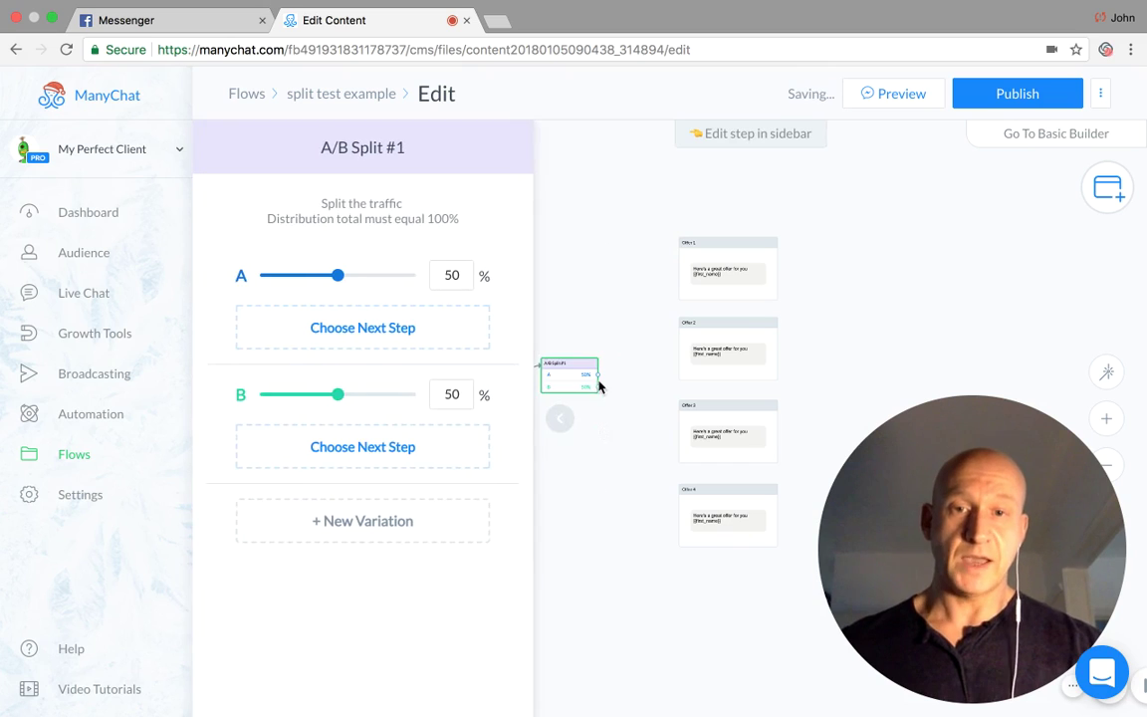
{"action": "left_click", "coordinate": [380, 519]}
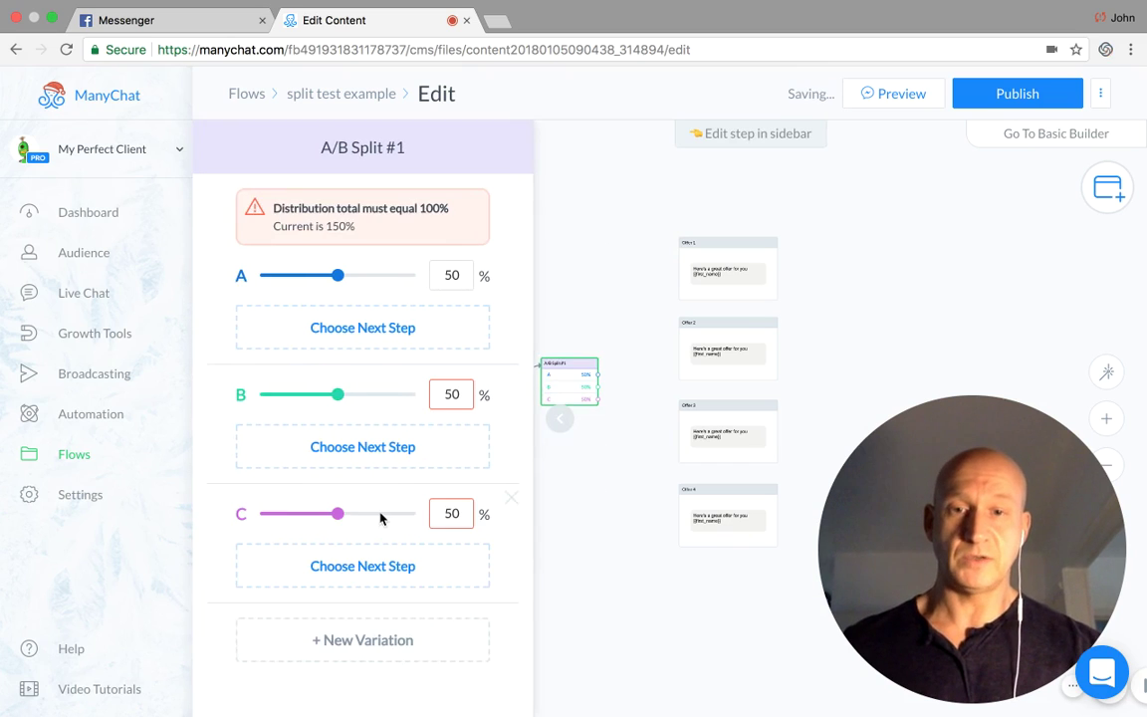
{"action": "left_click", "coordinate": [362, 634]}
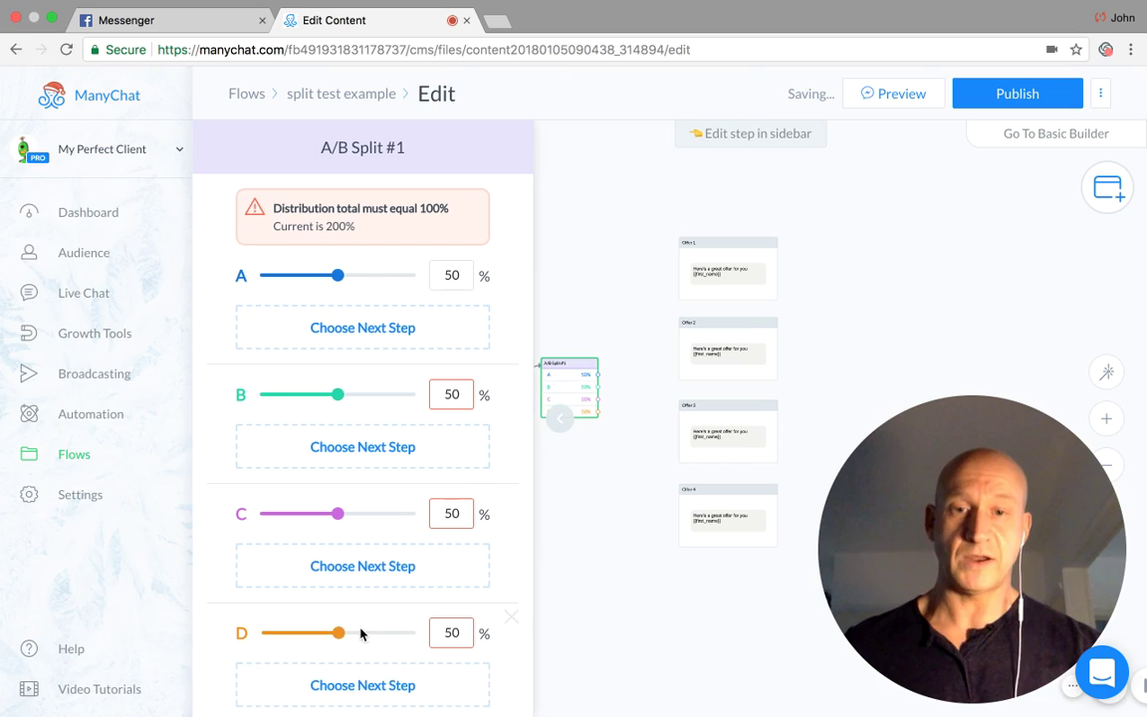
- Change variations A, B, C and D to 25% each
{"action": "left_click", "coordinate": [456, 278]}
{"action": "key", "text": "BackSpace"}
{"action": "key", "text": "BackSpace"}
{"action": "type", "text": "25"}
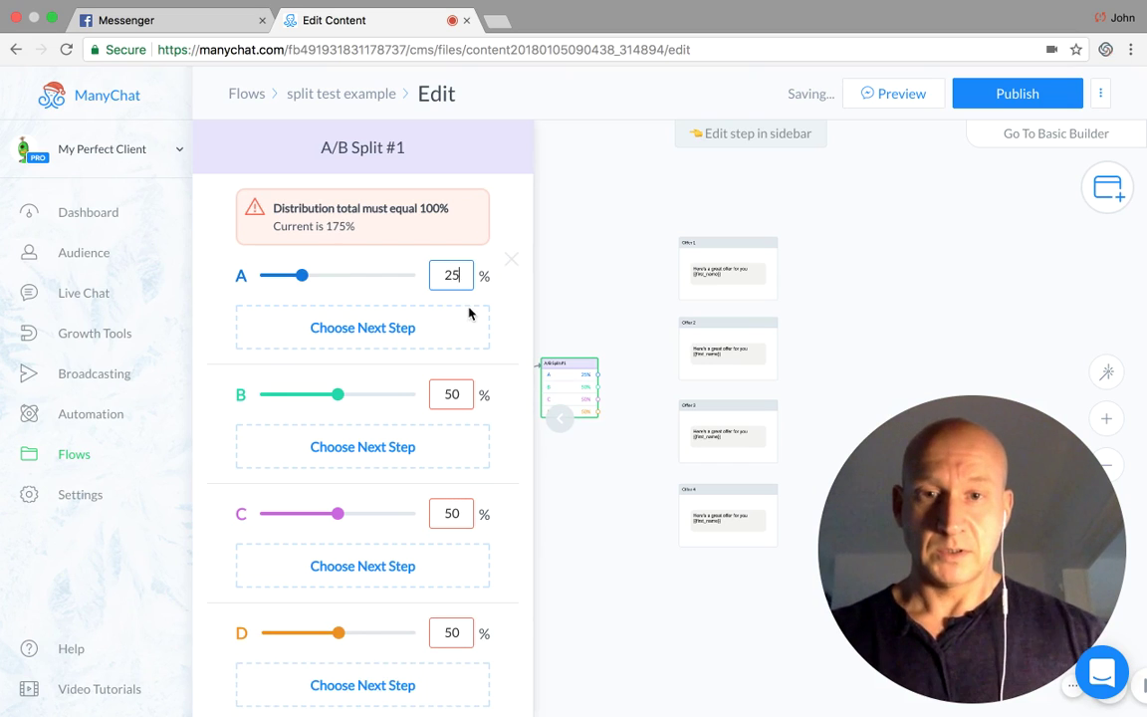
{"action": "left_click", "coordinate": [465, 393]}
{"action": "key", "text": "BackSpace"}
{"action": "key", "text": "BackSpace"}
{"action": "type", "text": "25"}
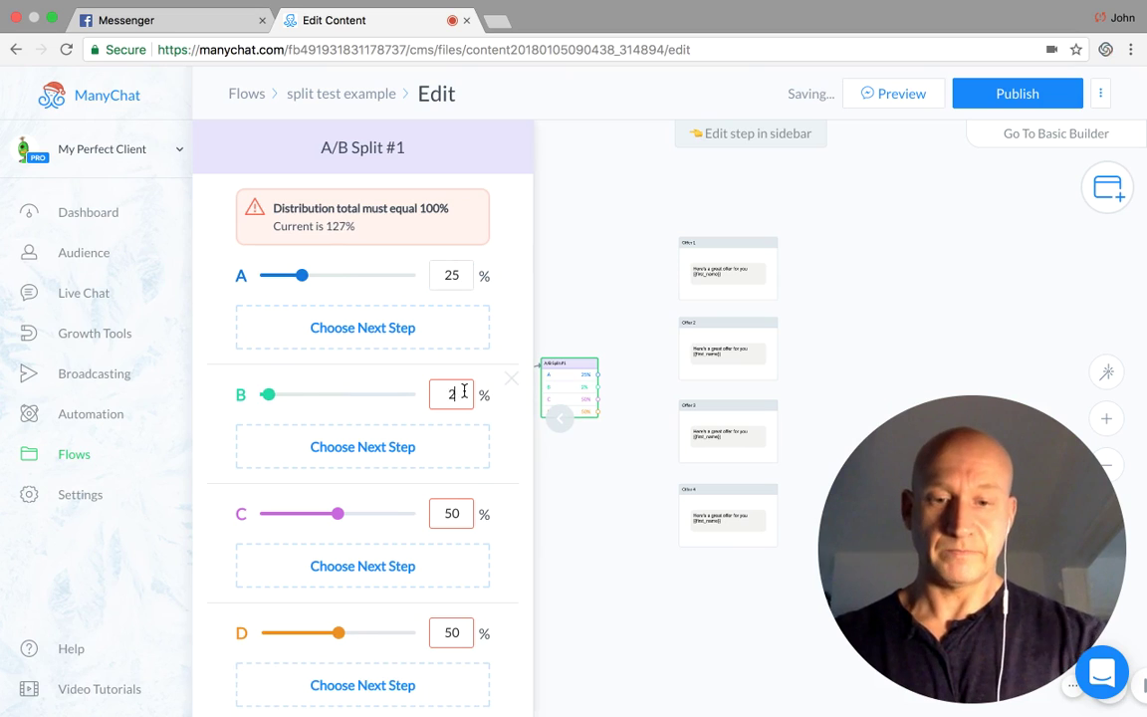
{"action": "left_click", "coordinate": [461, 513]}
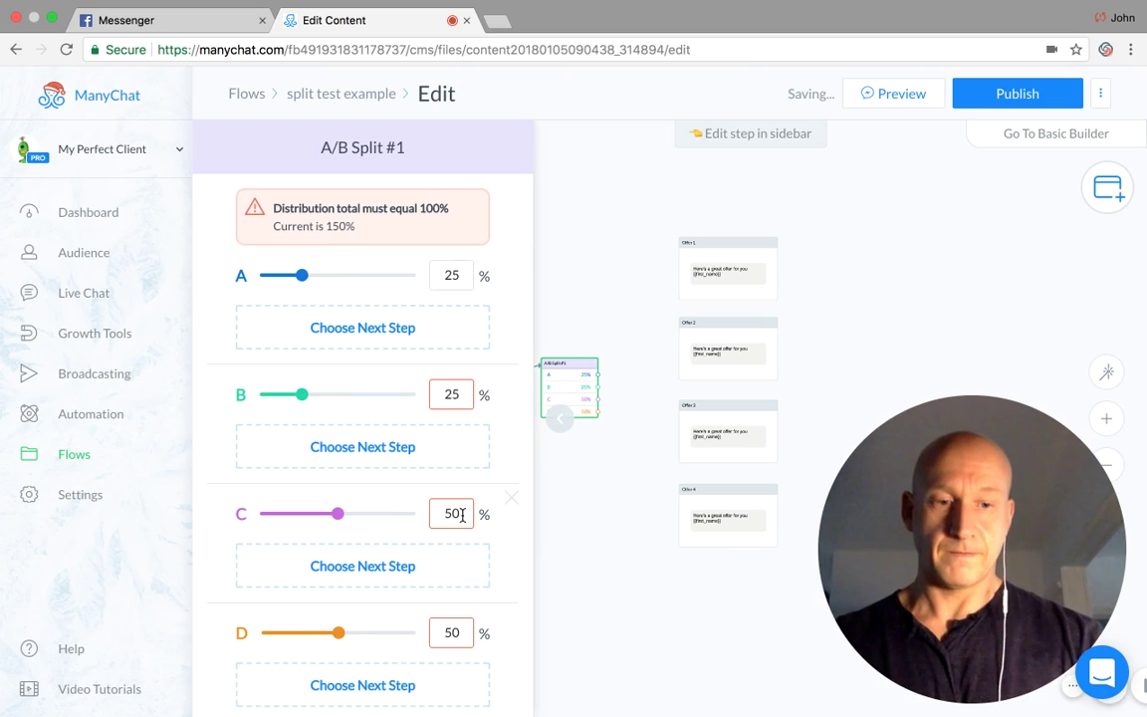
{"action": "key", "text": "BackSpace"}
{"action": "key", "text": "BackSpace"}
{"action": "type", "text": "25"}
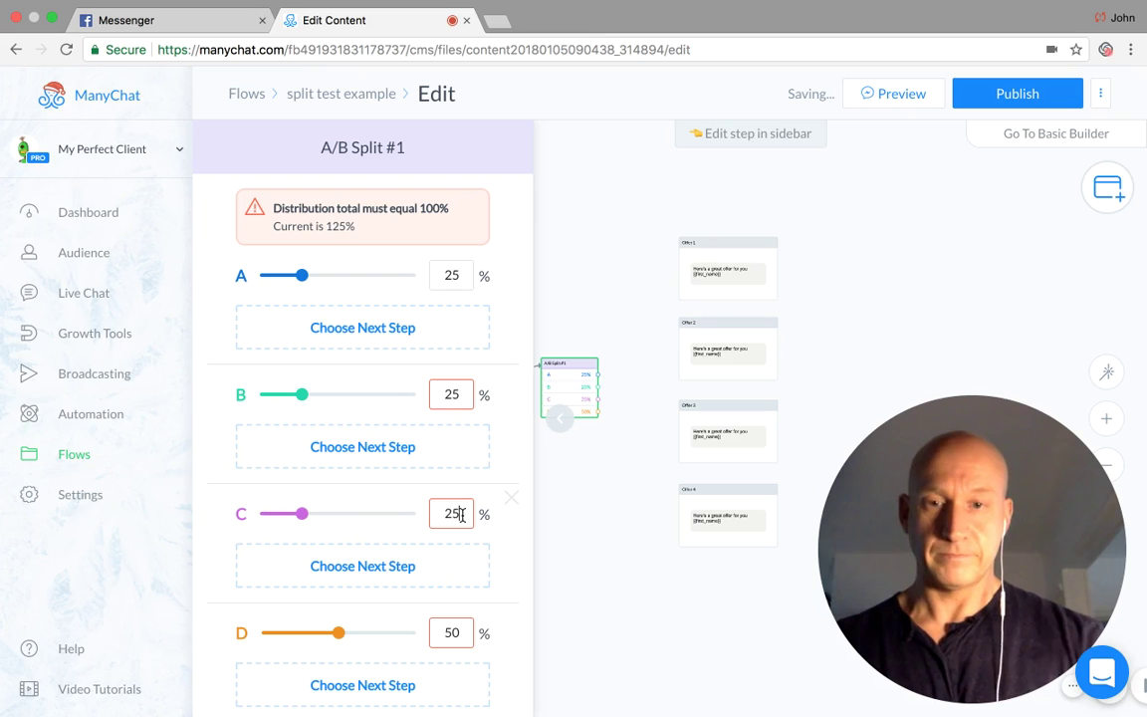
{"action": "left_click", "coordinate": [461, 633]}
{"action": "key", "text": "BackSpace"}
{"action": "key", "text": "BackSpace"}
{"action": "type", "text": "25"}
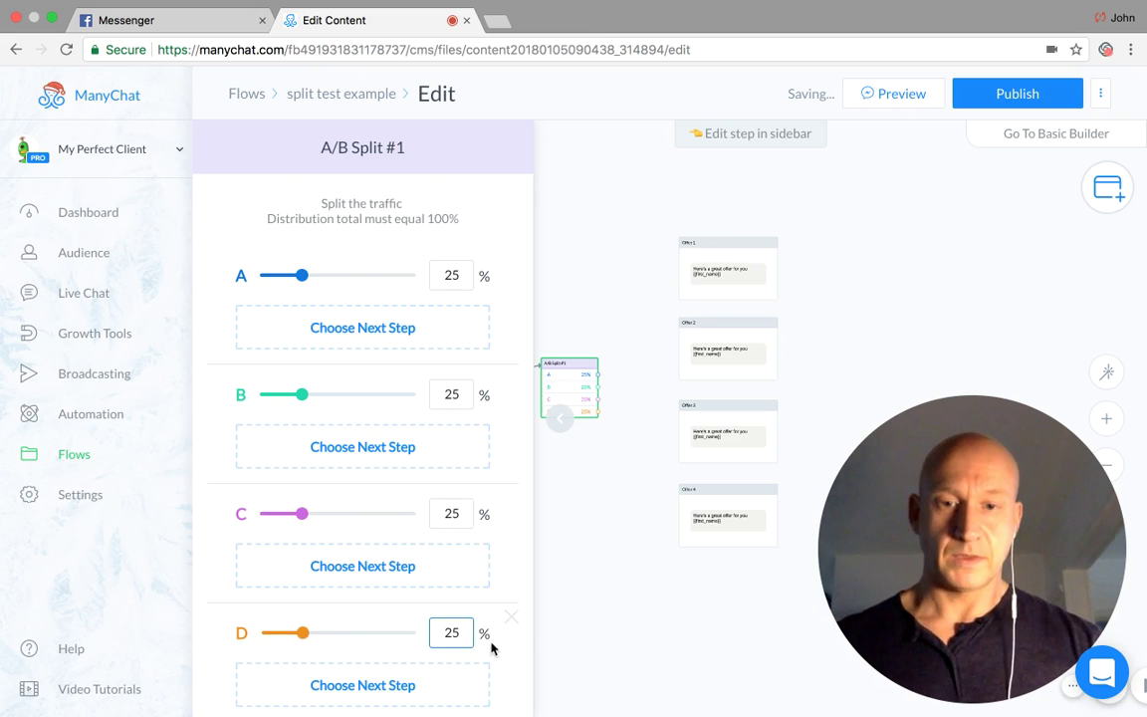
- Link the second split's branches A–D to Offer 1, Offer 2, Offer 3 and Offer 4
{"action": "left_click", "coordinate": [637, 517]}
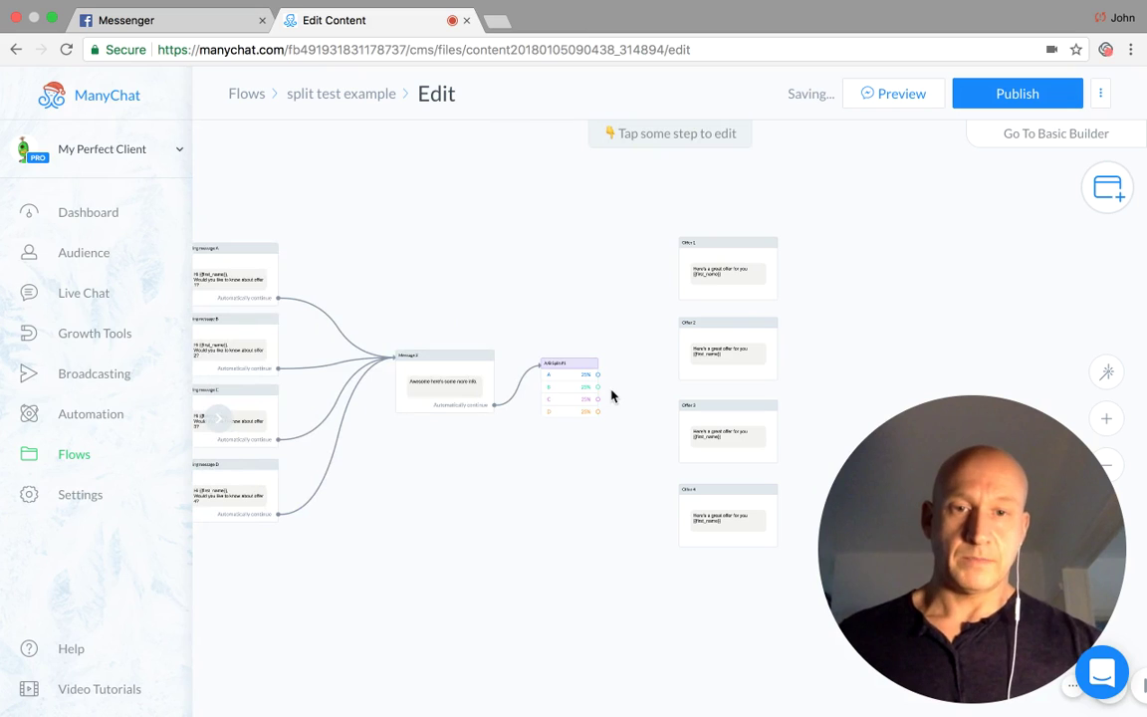
{"action": "left_click_drag", "start_coordinate": [600, 376], "coordinate": [696, 261]}
{"action": "left_click_drag", "start_coordinate": [598, 387], "coordinate": [686, 375]}
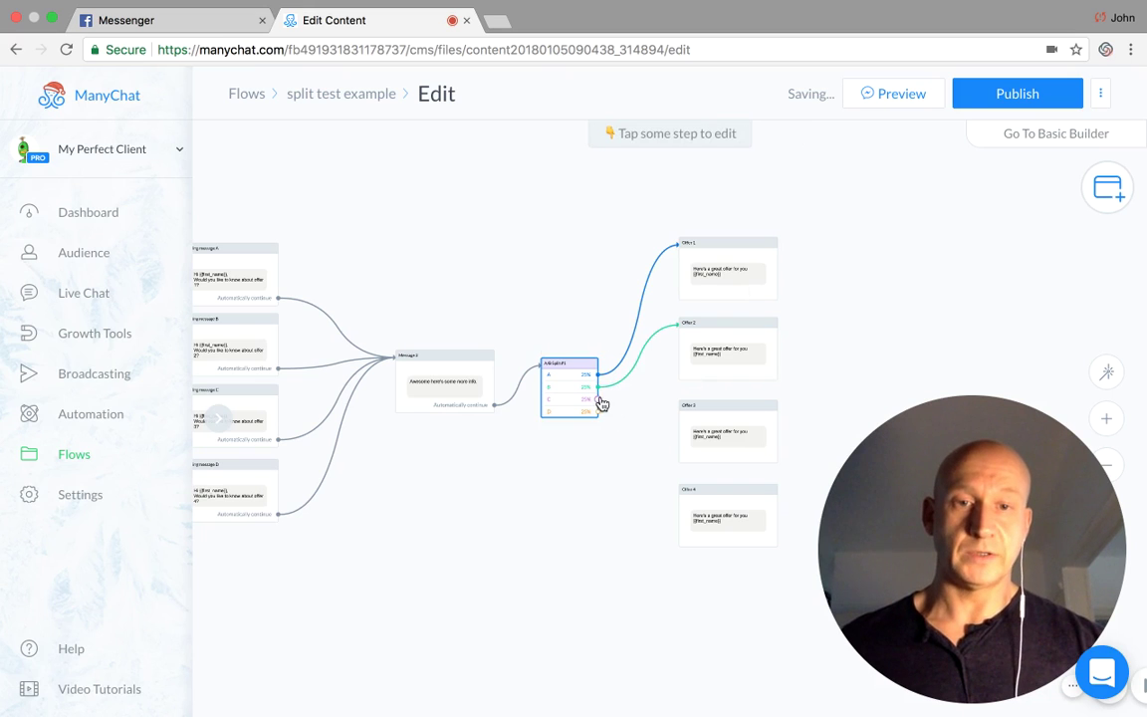
{"action": "left_click_drag", "start_coordinate": [598, 399], "coordinate": [681, 422]}
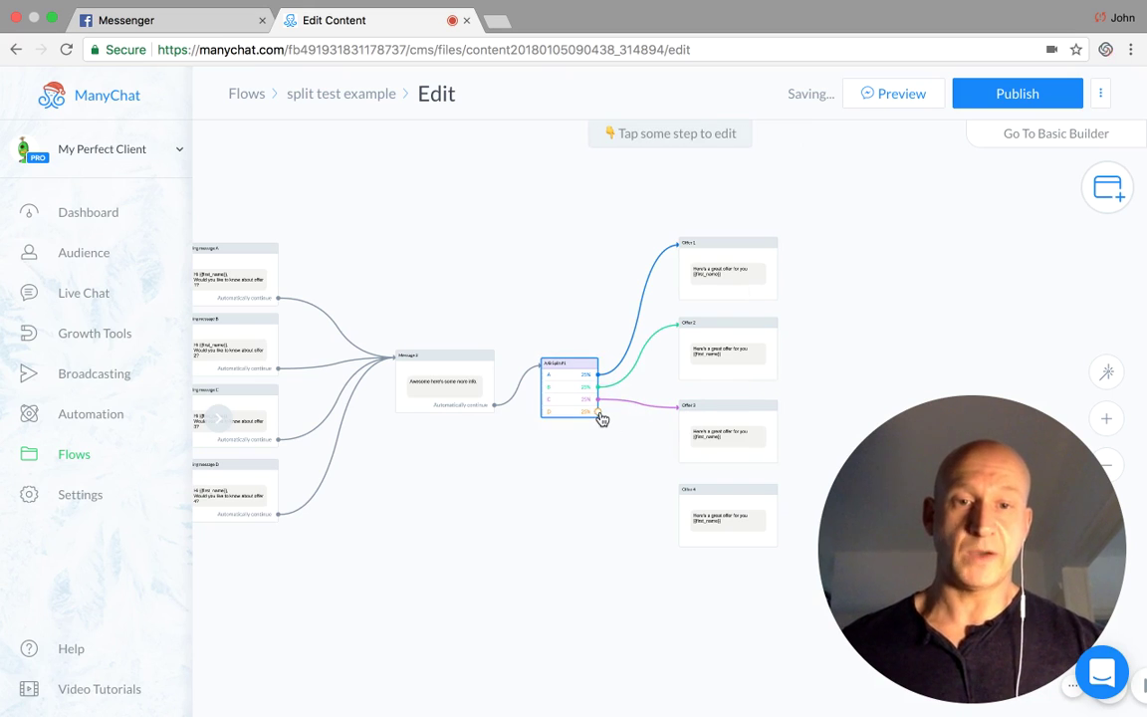
{"action": "left_click_drag", "start_coordinate": [599, 412], "coordinate": [691, 505]}
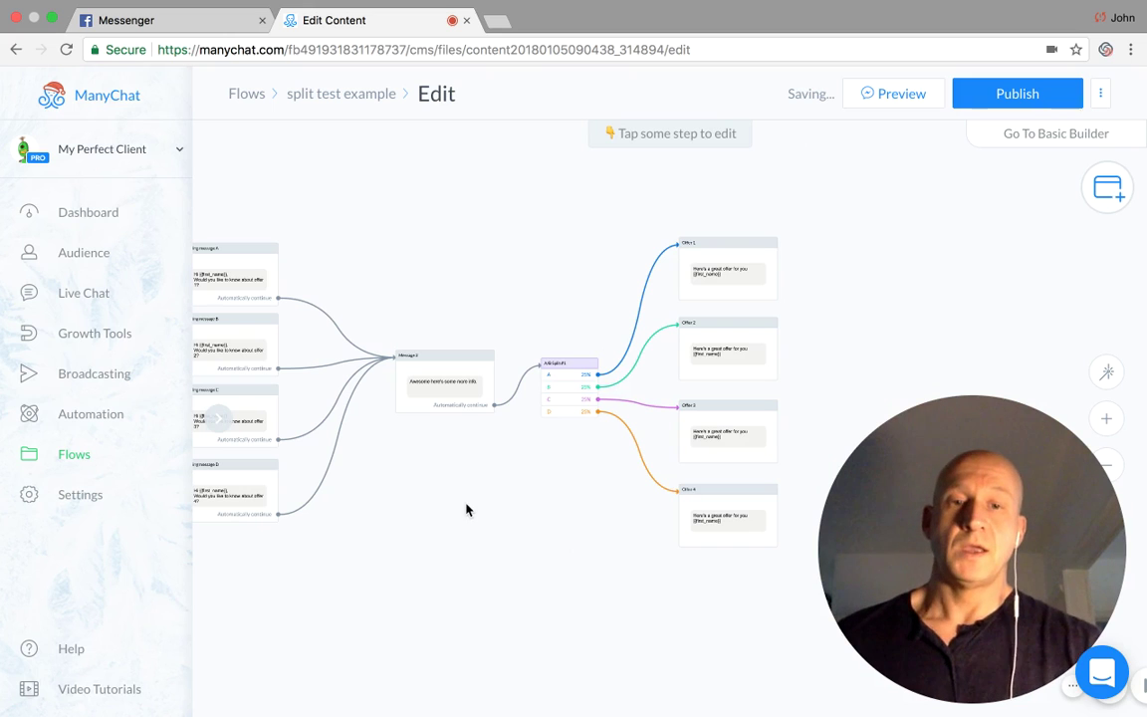
{"action": "left_click_drag", "start_coordinate": [465, 509], "coordinate": [694, 509]}
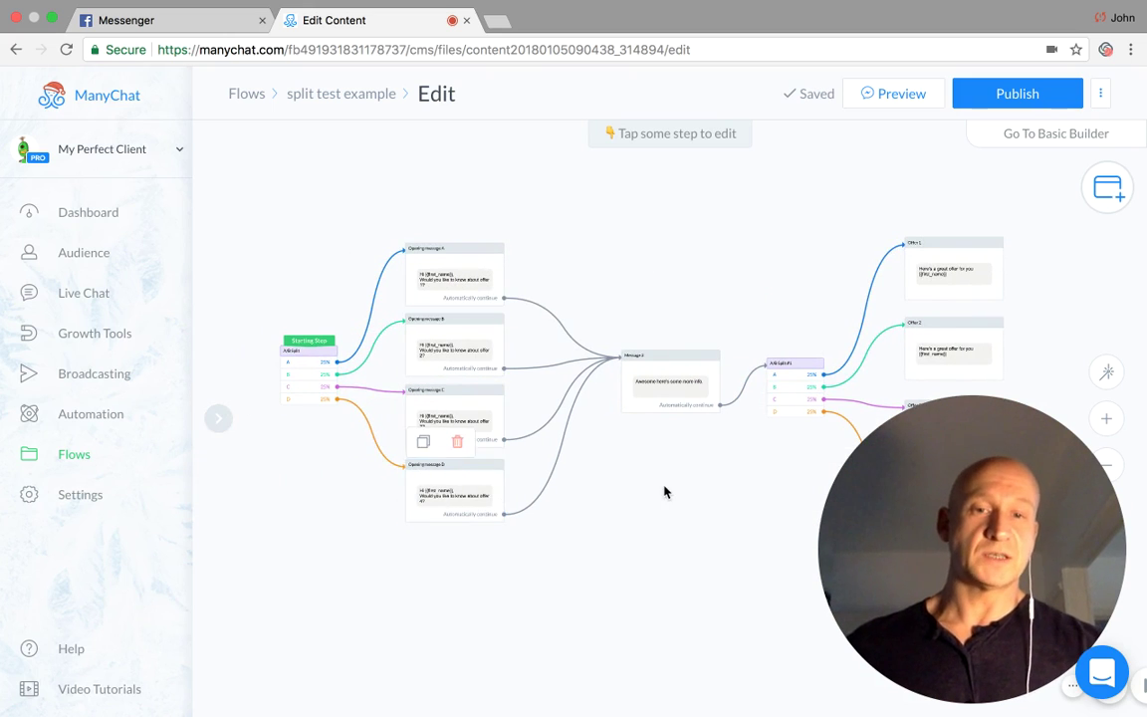
{"action": "left_click_drag", "start_coordinate": [663, 491], "coordinate": [456, 475]}
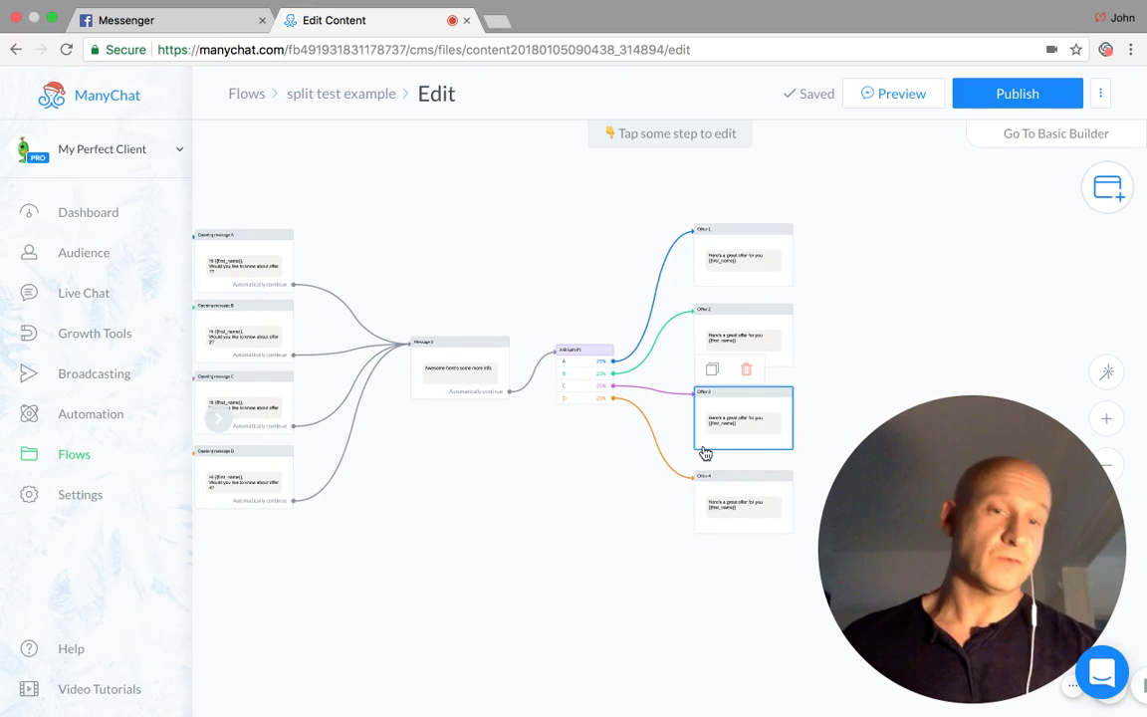
{"action": "left_click_drag", "start_coordinate": [446, 569], "coordinate": [601, 553]}
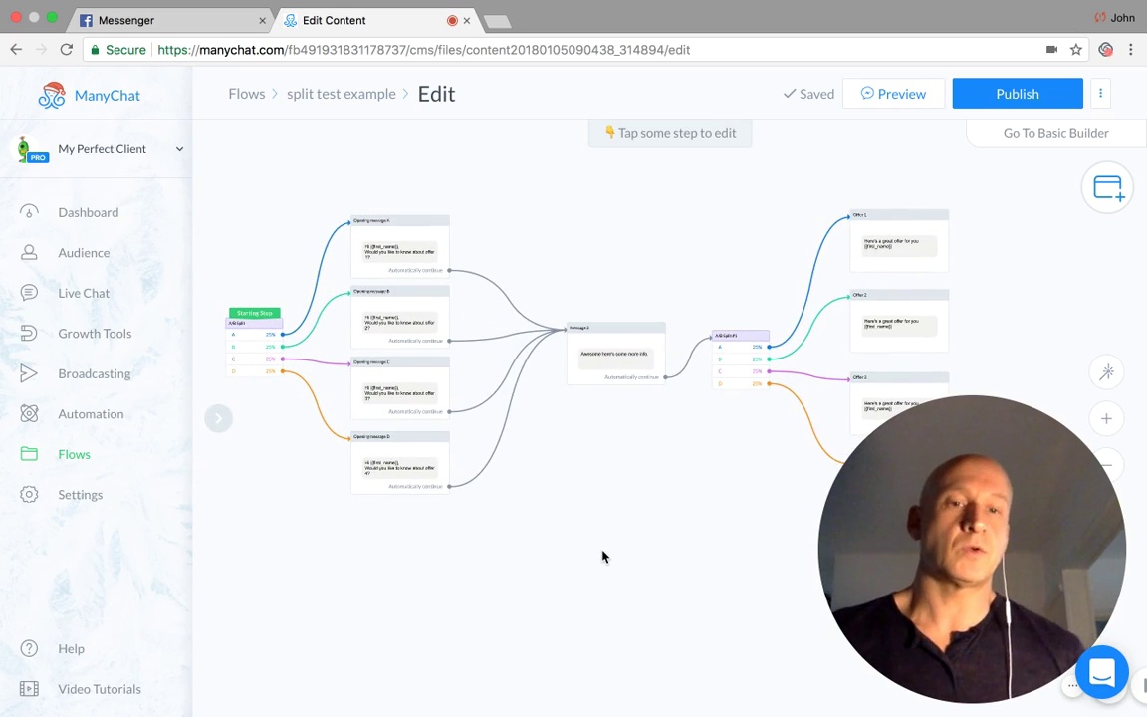